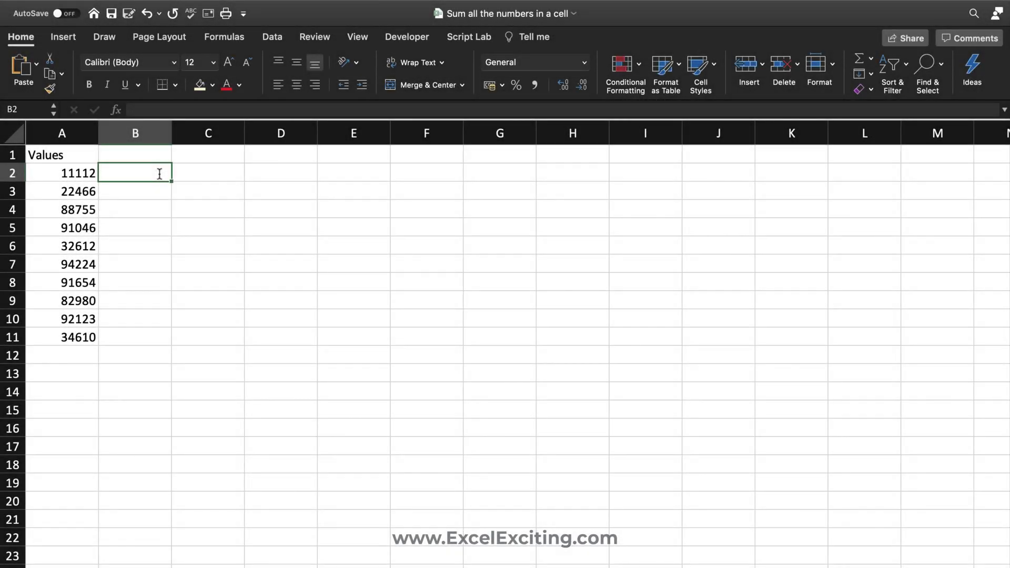
Step: Enter =MID(A2,1,1) in B2 to extract the first character of A2
text(=mid)
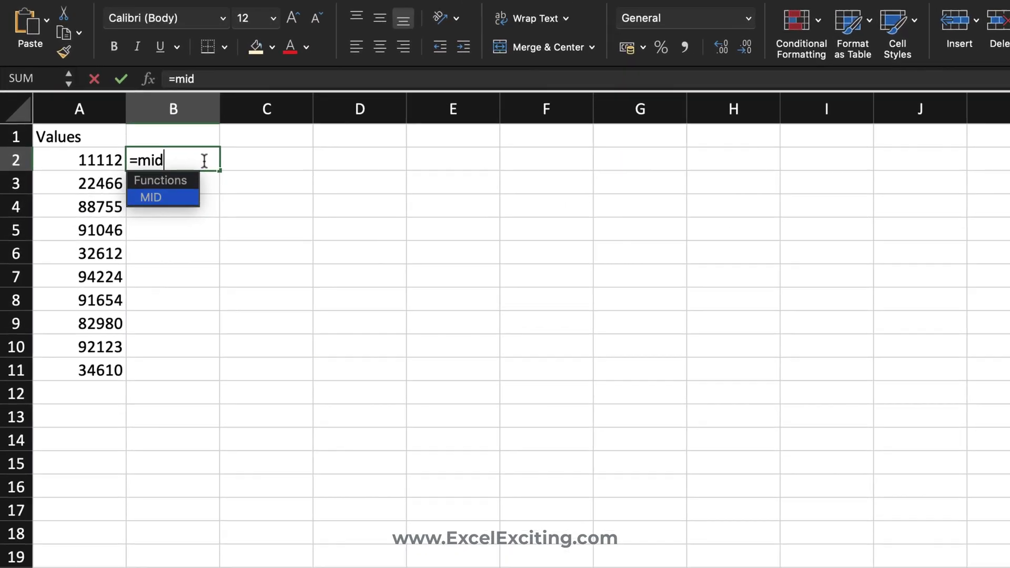
key(Tab)
click(77, 147)
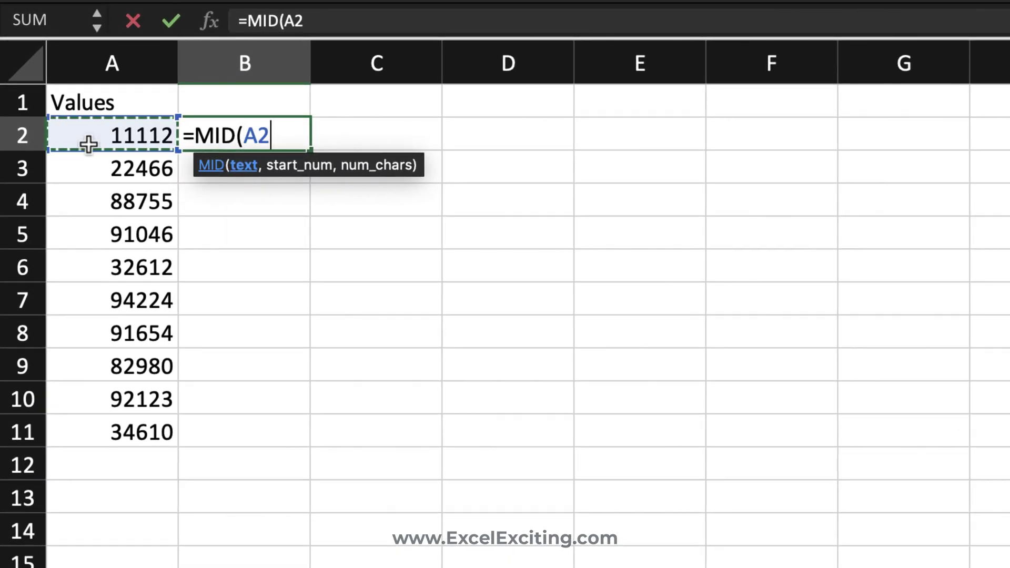
text(,)
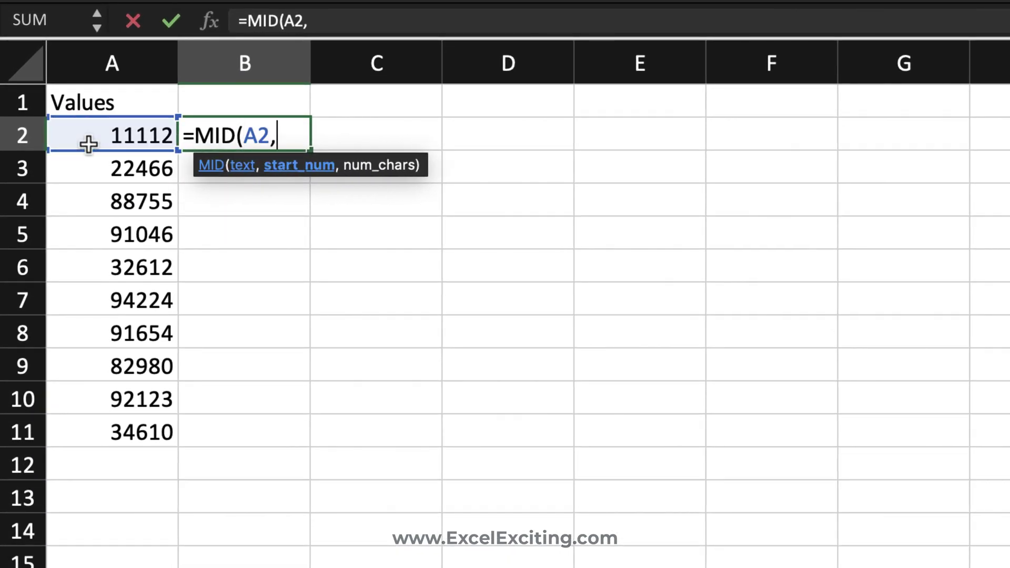
text(1,)
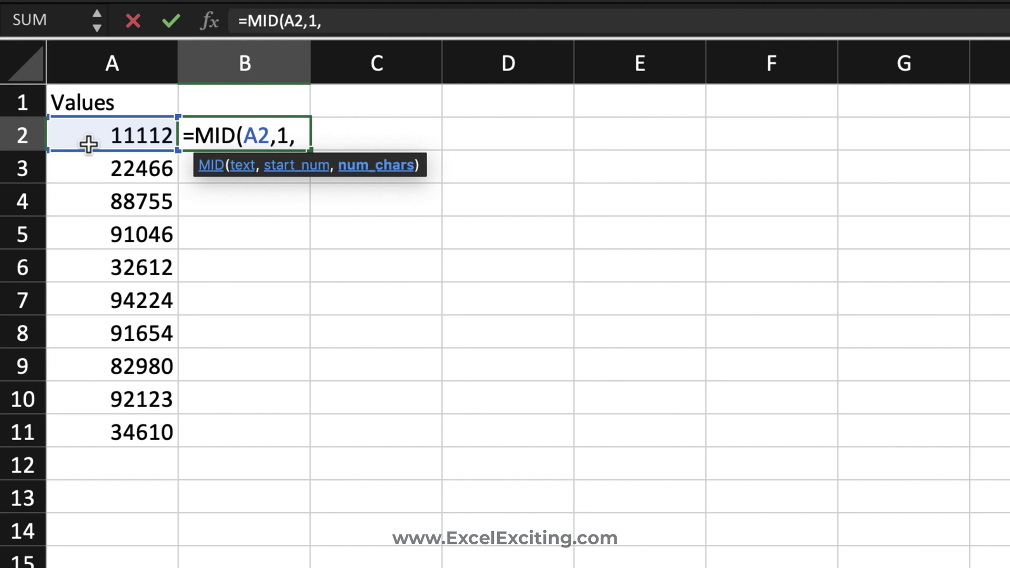
text(1)
key(Return)
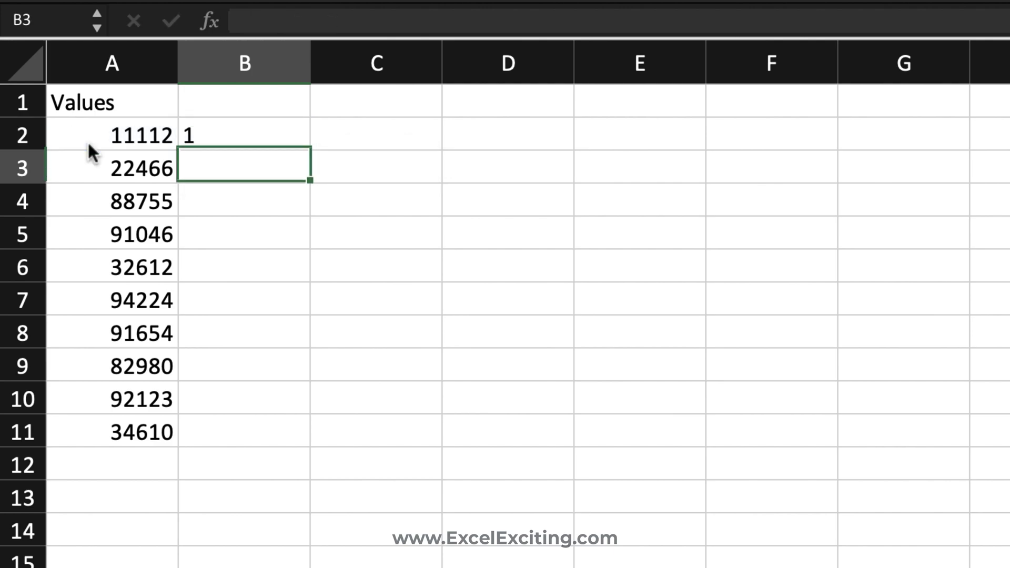
Step: Change B2's MID start position from 1 to 5, giving =MID(A2,5,1)
double_click(225, 136)
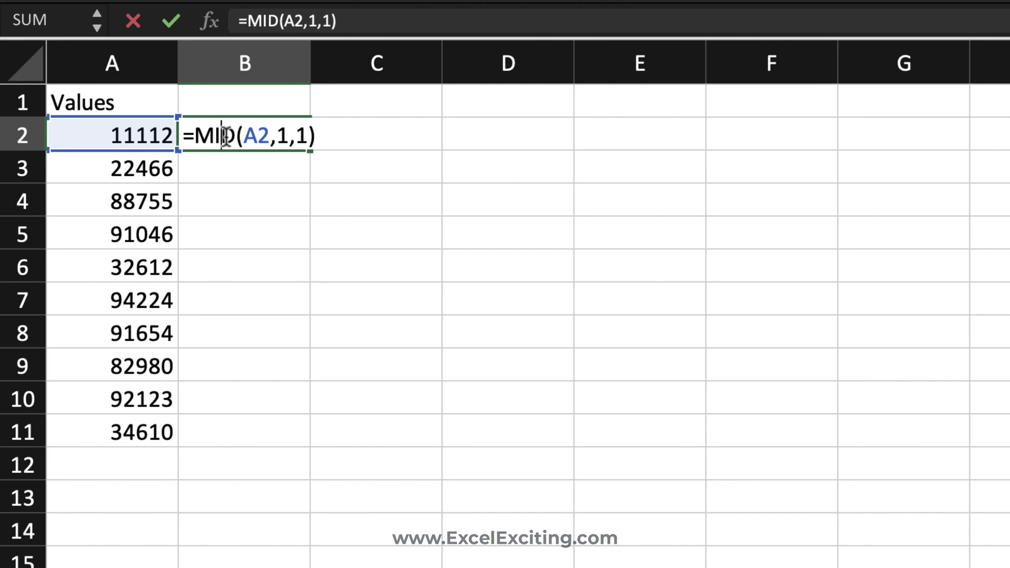
click(290, 136)
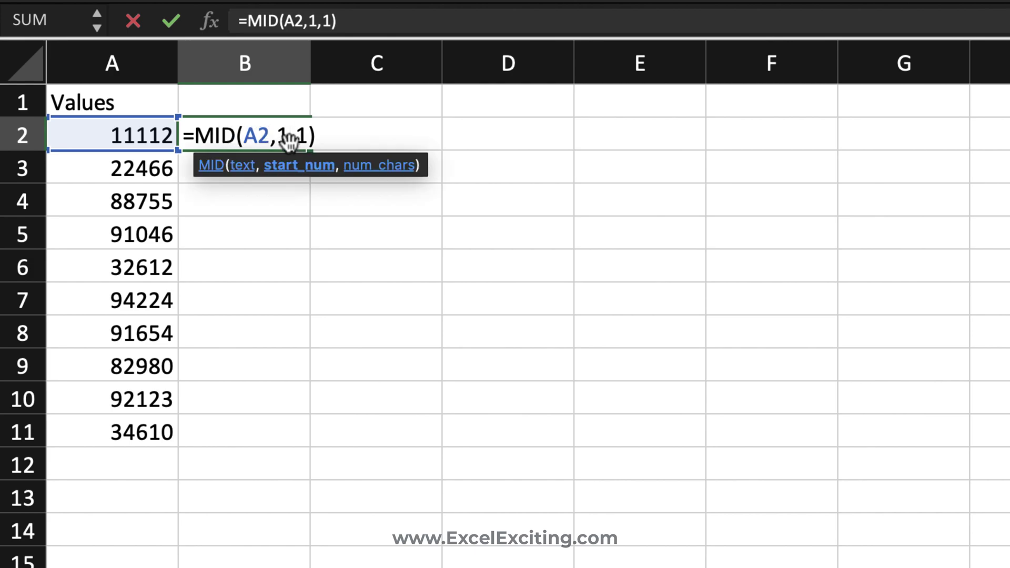
key(BackSpace)
text(5)
key(Return)
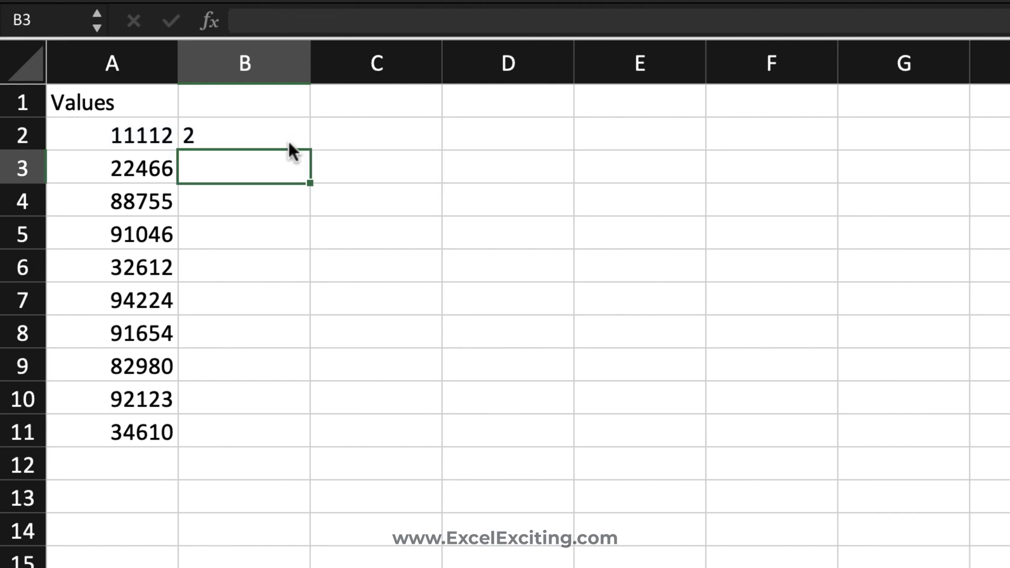
Step: Inspect the start position 5 in B2's formula without changing it
click(221, 140)
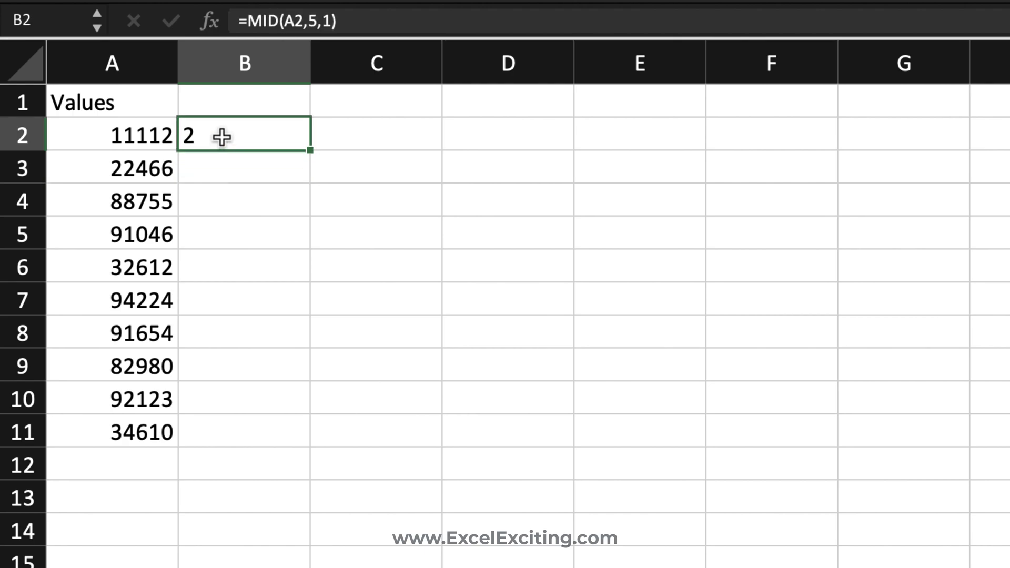
double_click(263, 134)
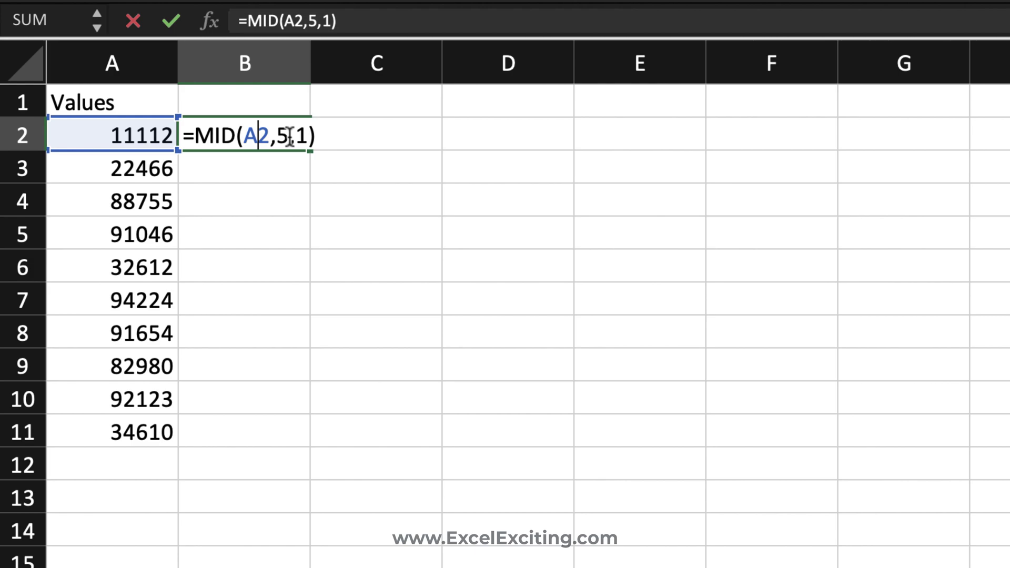
drag(289, 137, 279, 136)
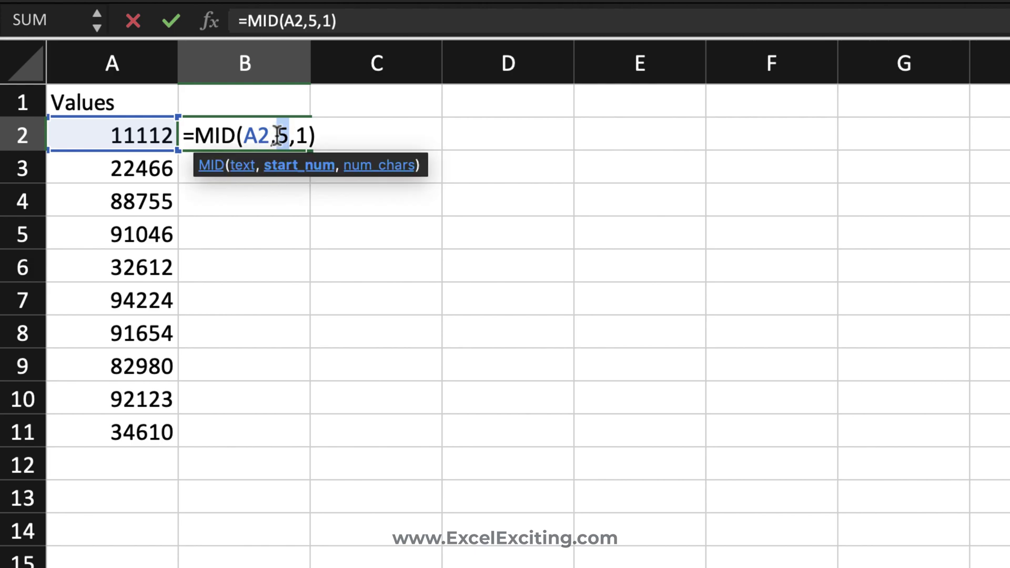
key(Escape)
click(408, 138)
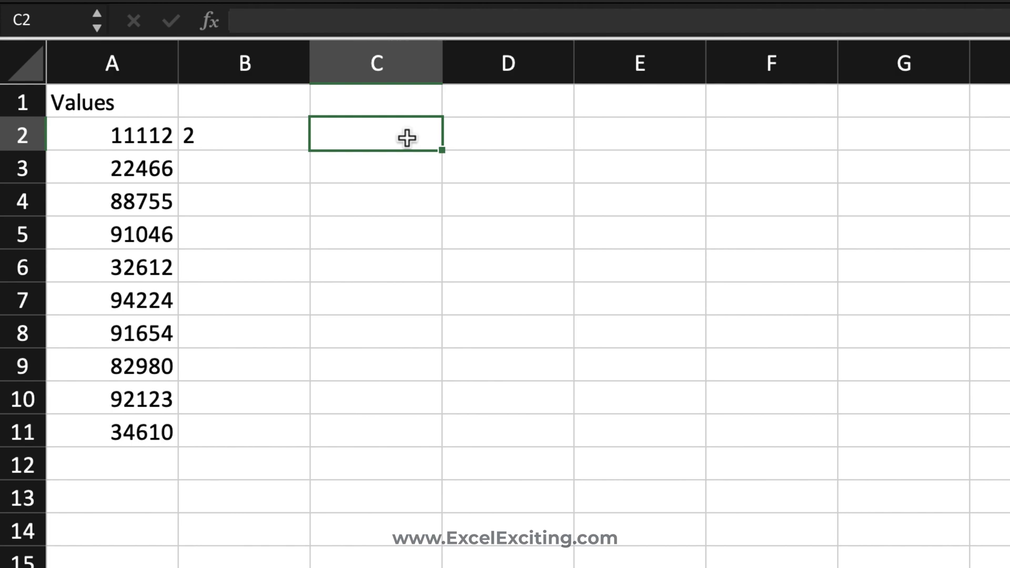
Step: Replace the mistyped =lemon #NAME? error in C2 with =LEN(A2), showing 5
text(=lemon)
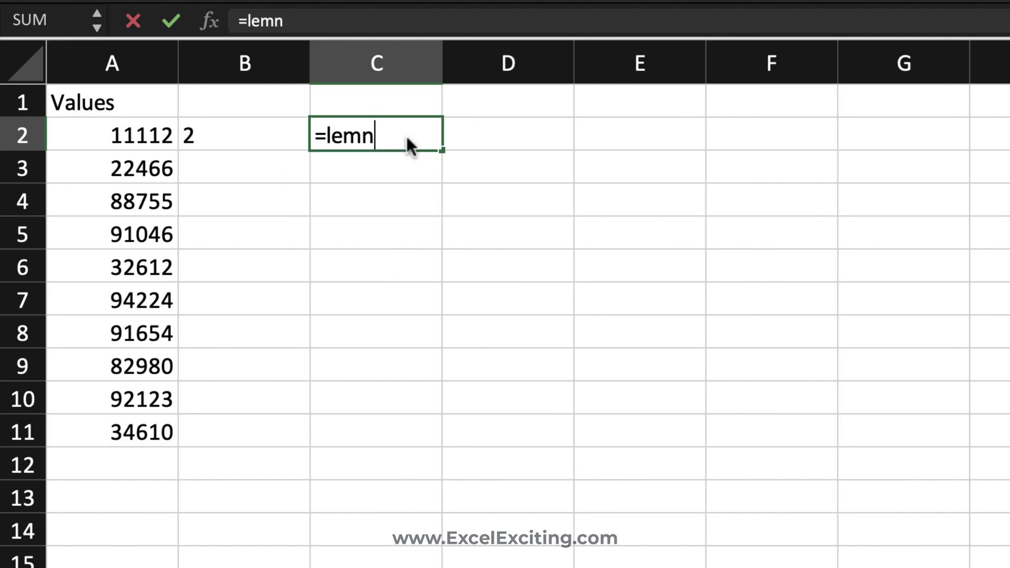
key(Tab)
click(417, 138)
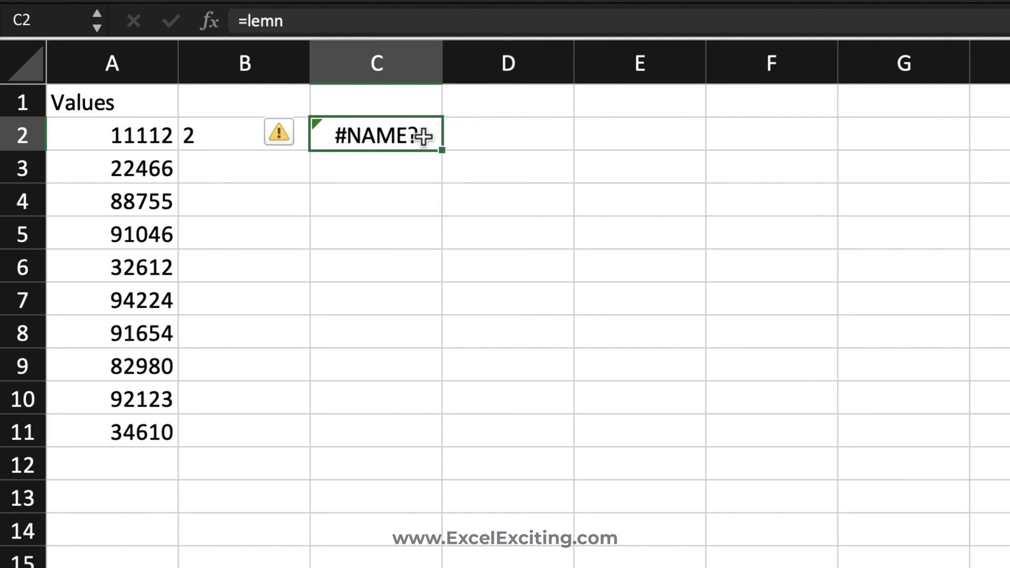
text(=len)
key(Tab)
key(Left)
key(Left)
key(Return)
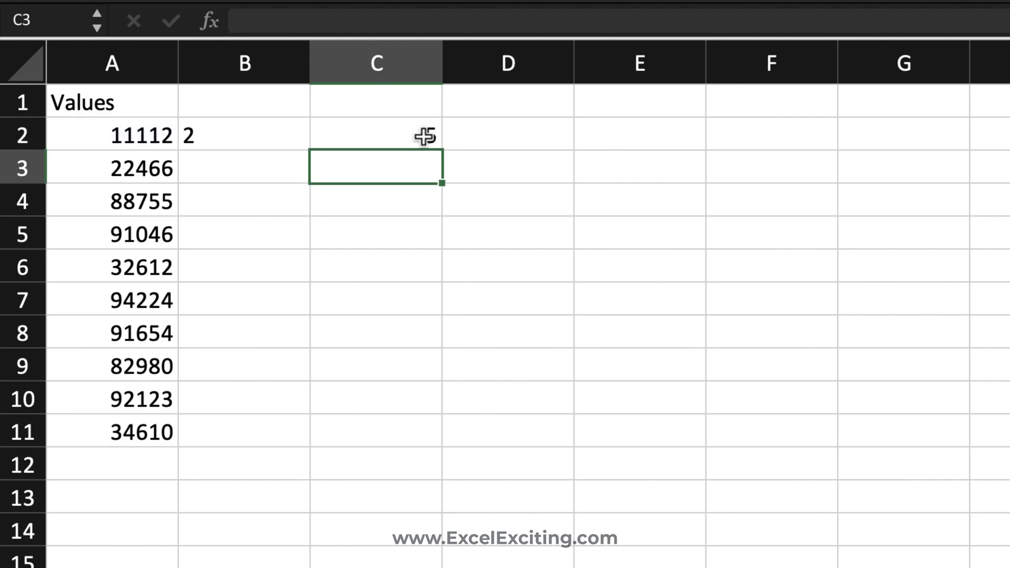
Step: Review the arguments of B2's MID formula without editing it
click(491, 137)
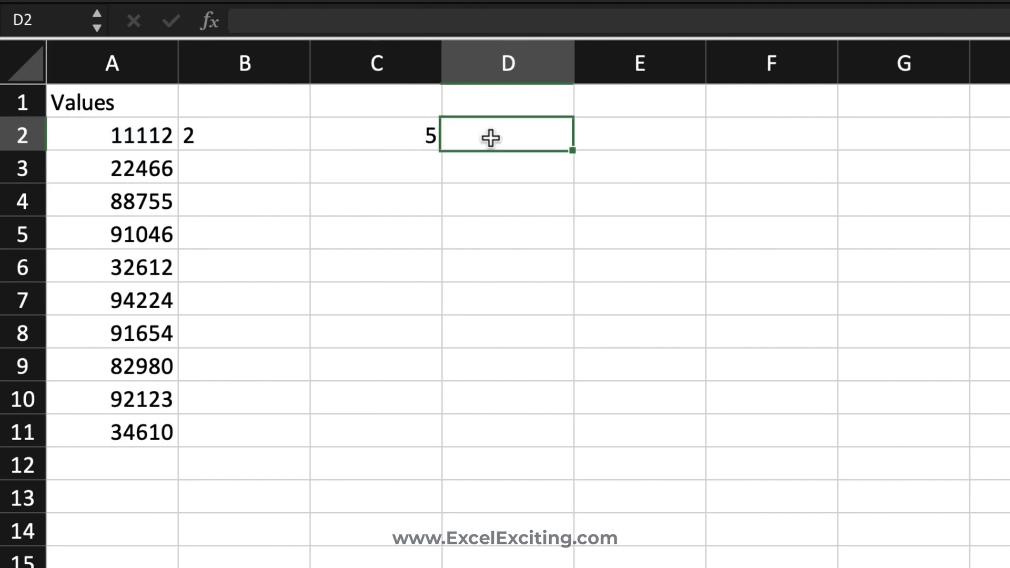
click(290, 131)
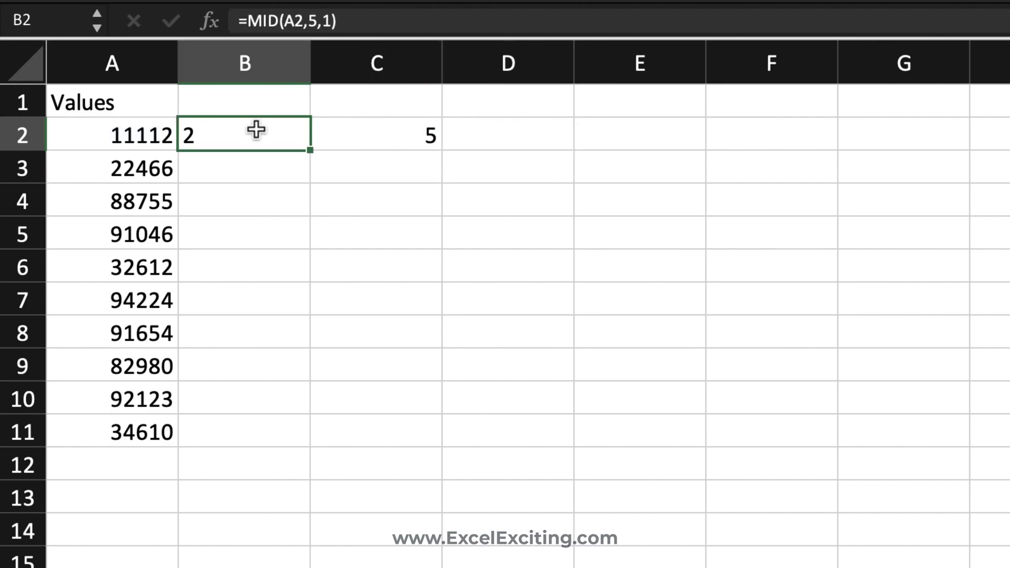
double_click(265, 131)
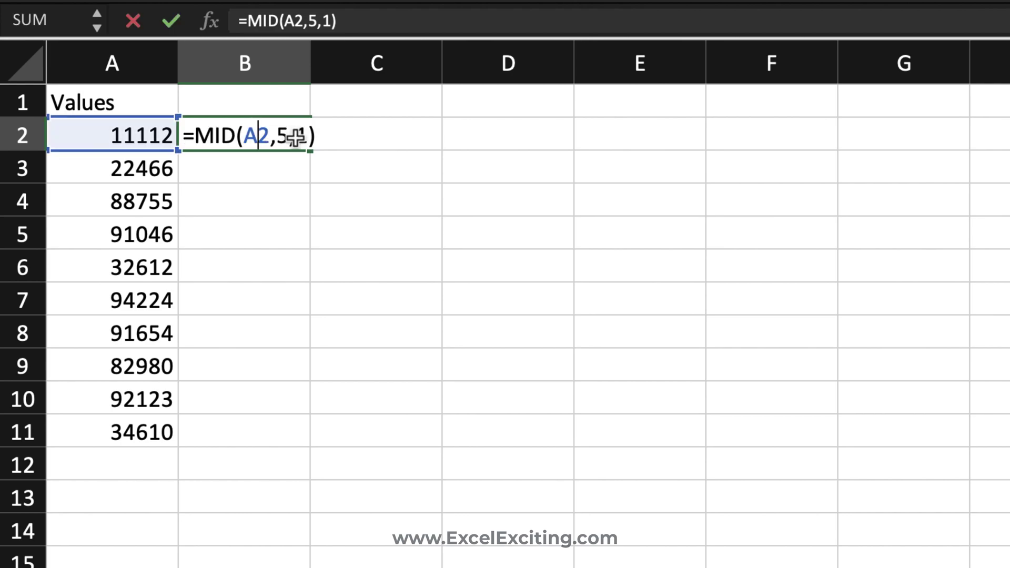
key(Escape)
Step: Enter =ROW(A1:A5) in D2 so the numbers 1 to 5 spill down D2:D6
click(503, 133)
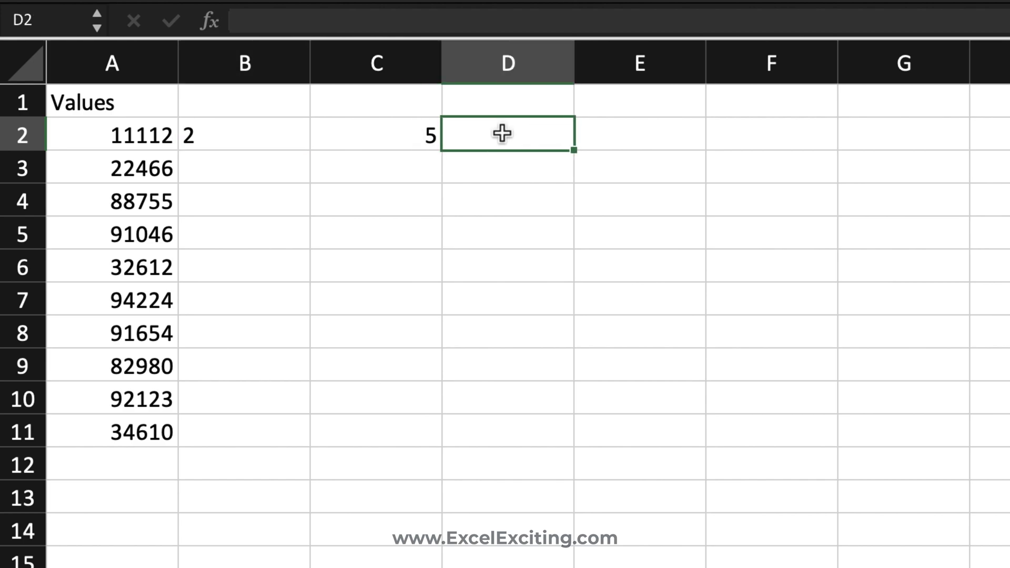
text(=ro)
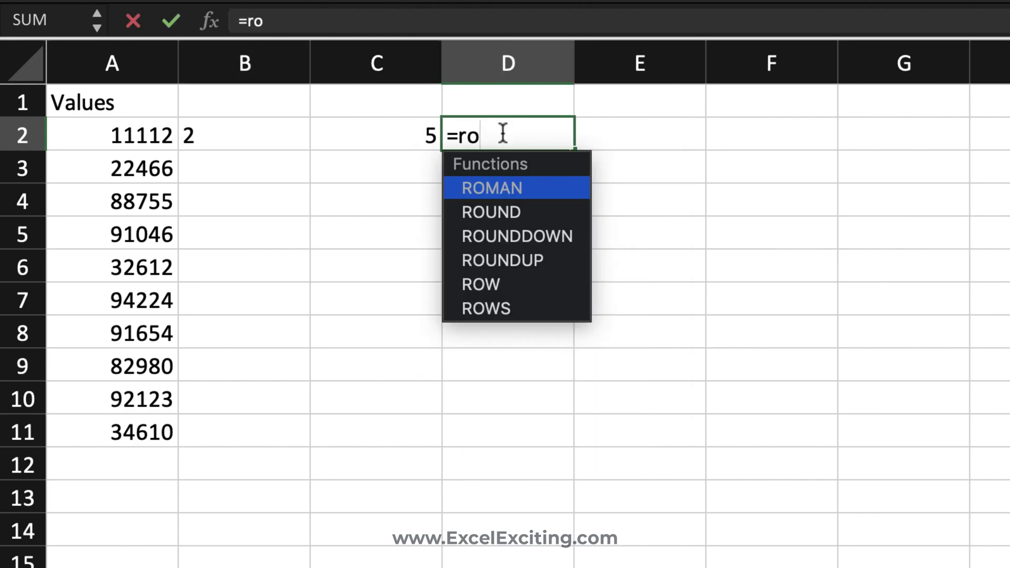
text(w)
key(Tab)
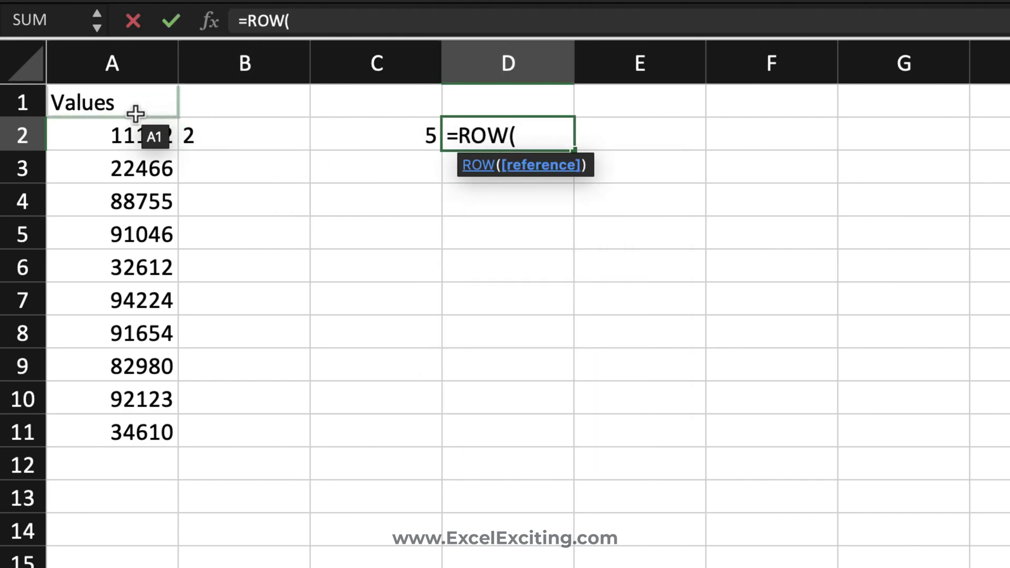
drag(135, 113, 134, 225)
text())
key(Return)
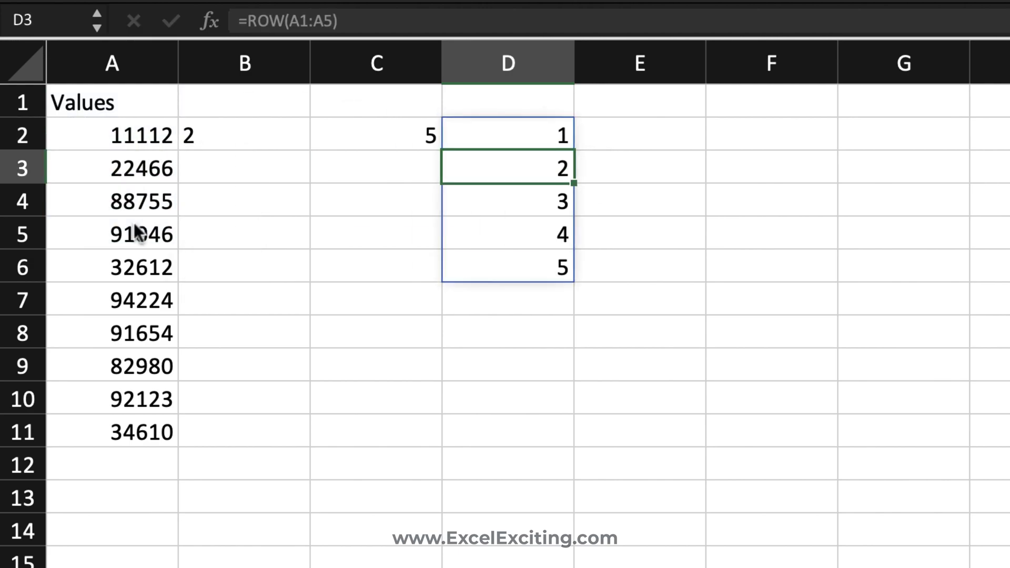
Step: Check the spilled range D2:D6 and D2's ROW formula without changes
click(520, 139)
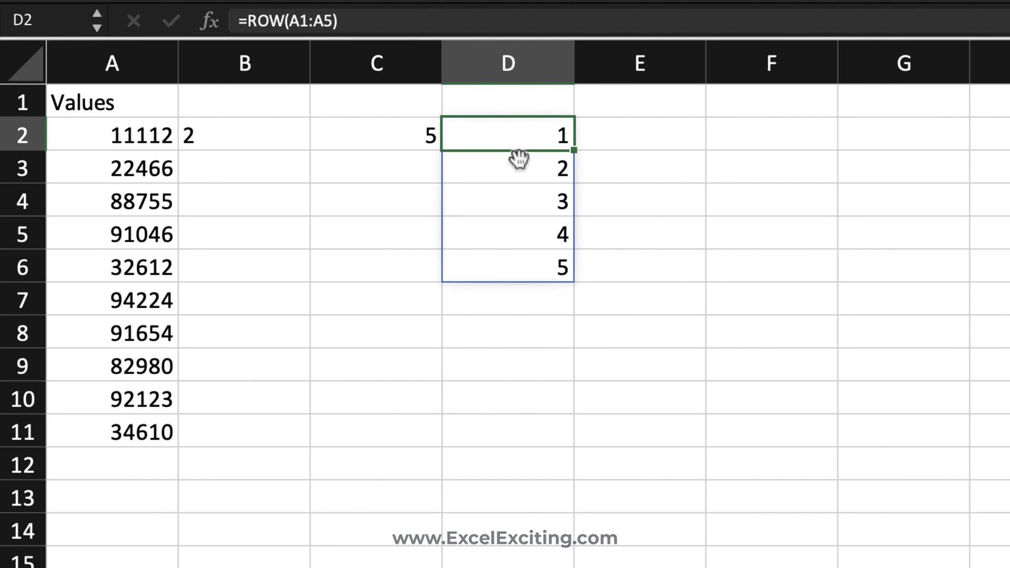
drag(518, 135, 509, 264)
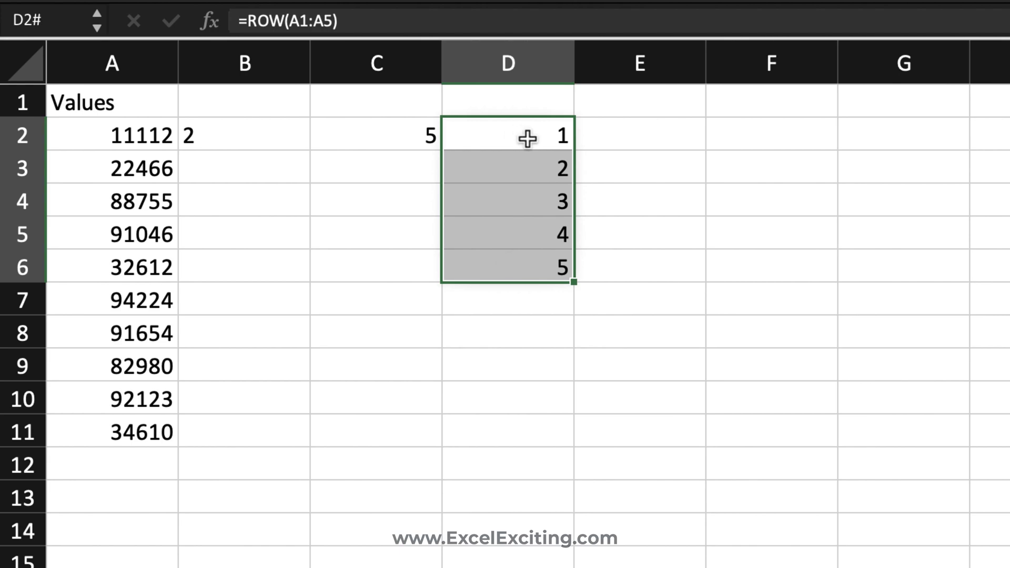
click(528, 139)
double_click(532, 138)
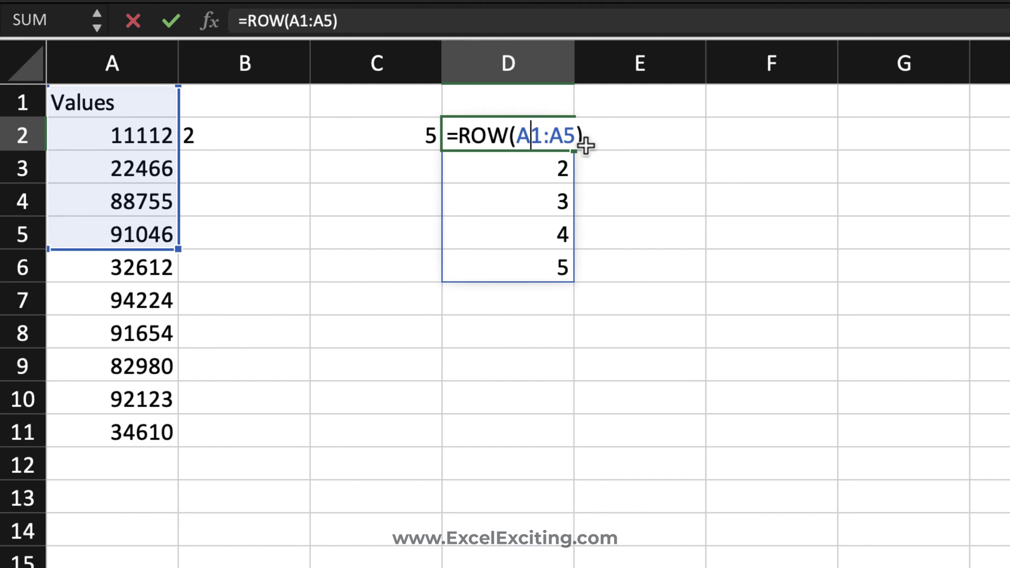
key(Escape)
Step: Enter =ROW(INDIRECT("A1:A"&LEN(A2),TRUE)) in E2, spilling positions 1 to 5 to E6
click(678, 142)
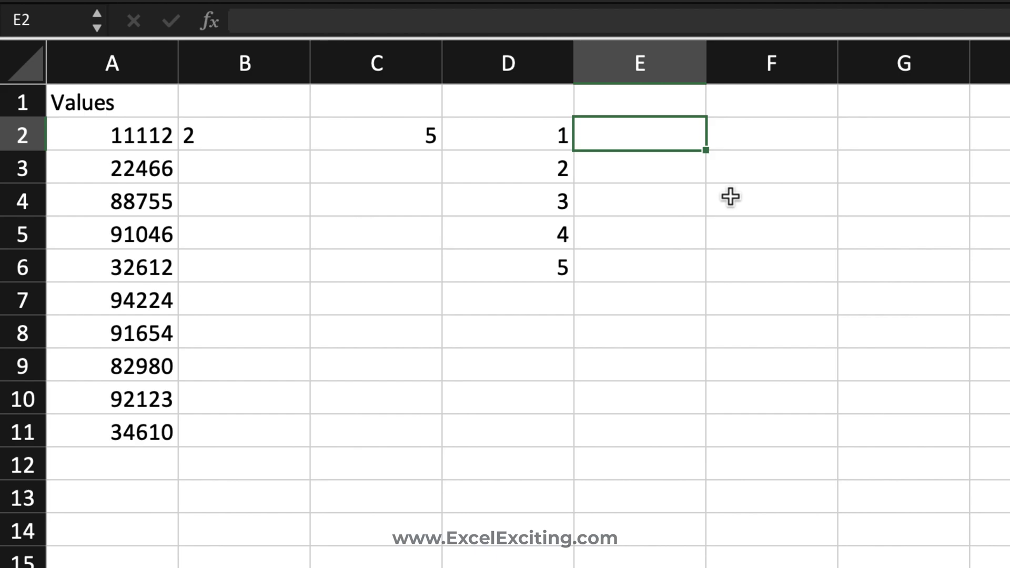
text(=row)
key(Tab)
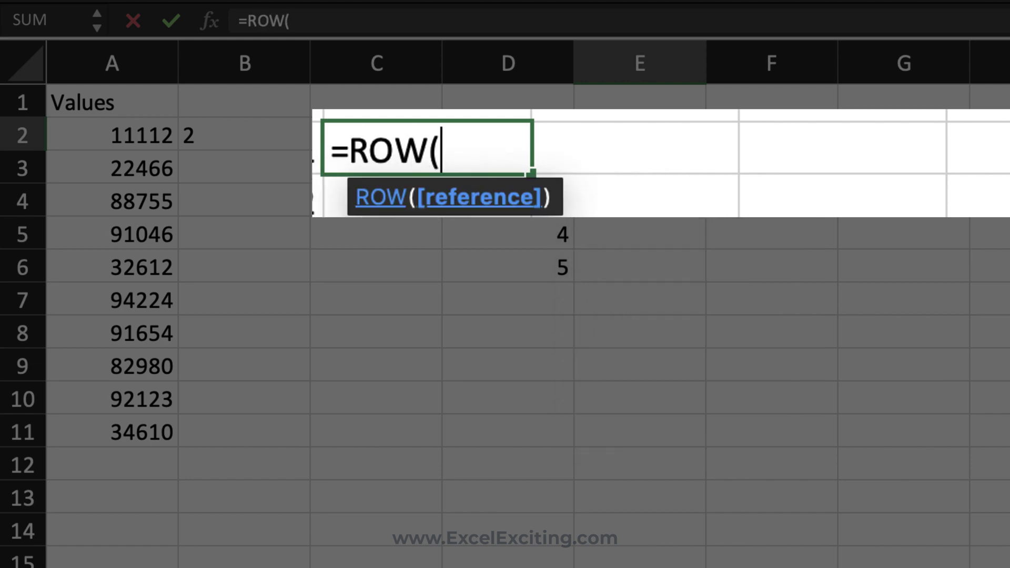
text(in)
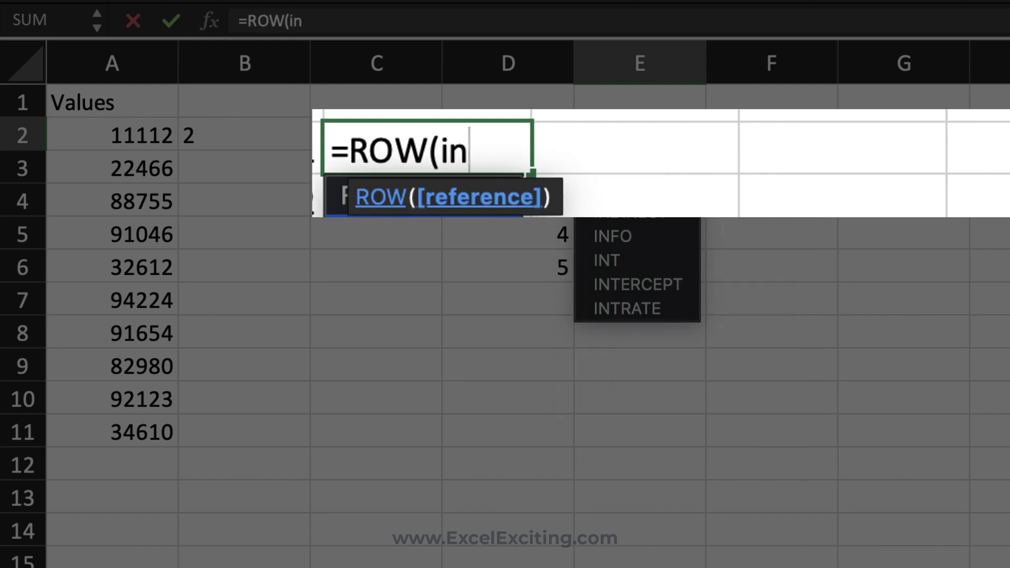
key(Tab)
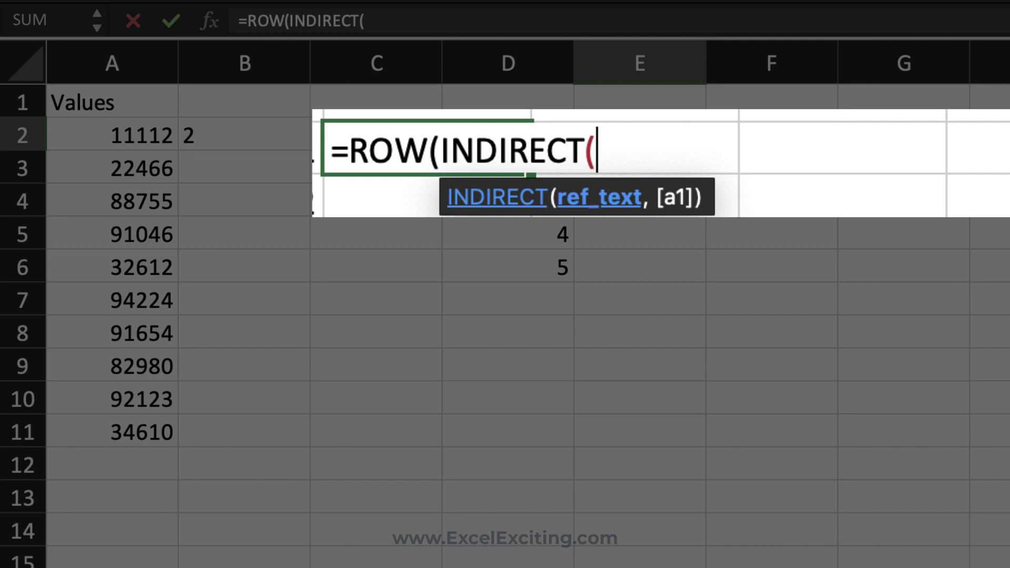
text("A)
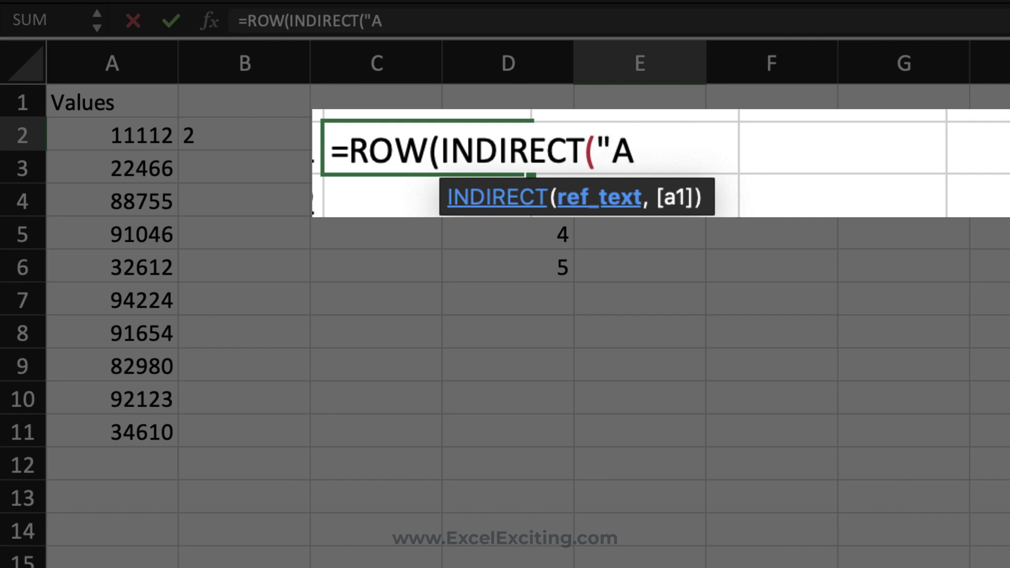
text(1:)
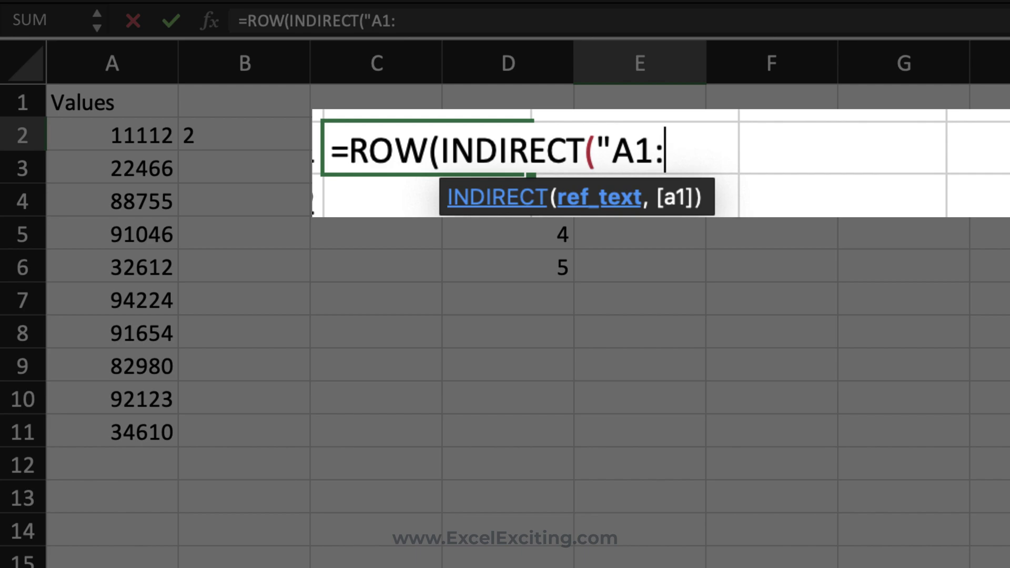
text(A)
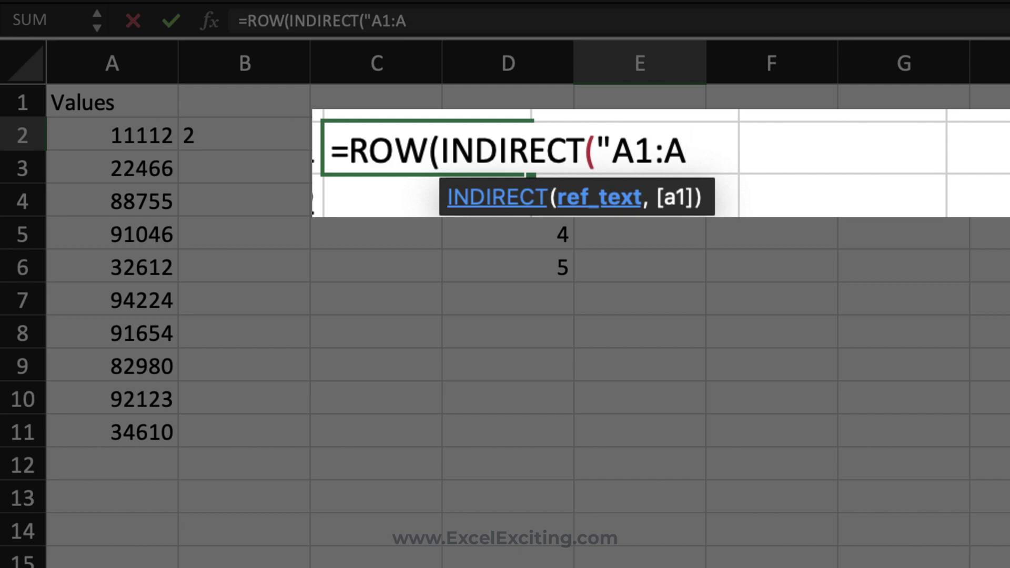
text("&)
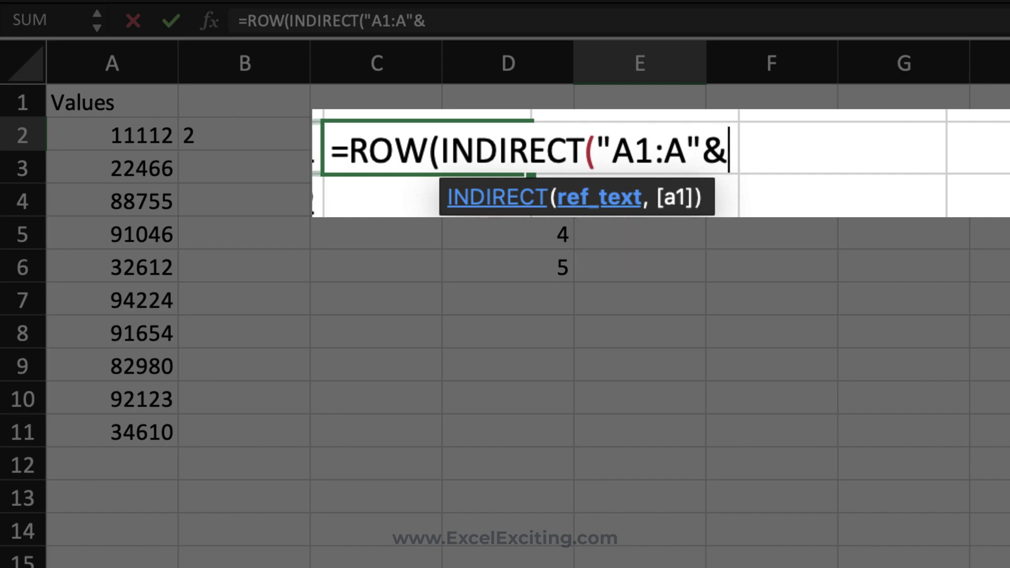
text(len)
key(Tab)
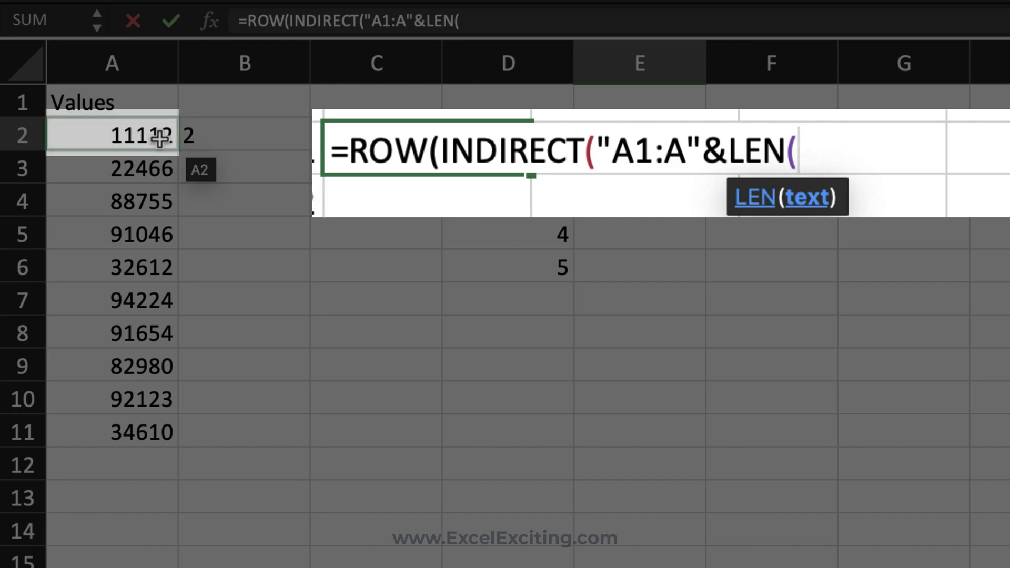
click(177, 138)
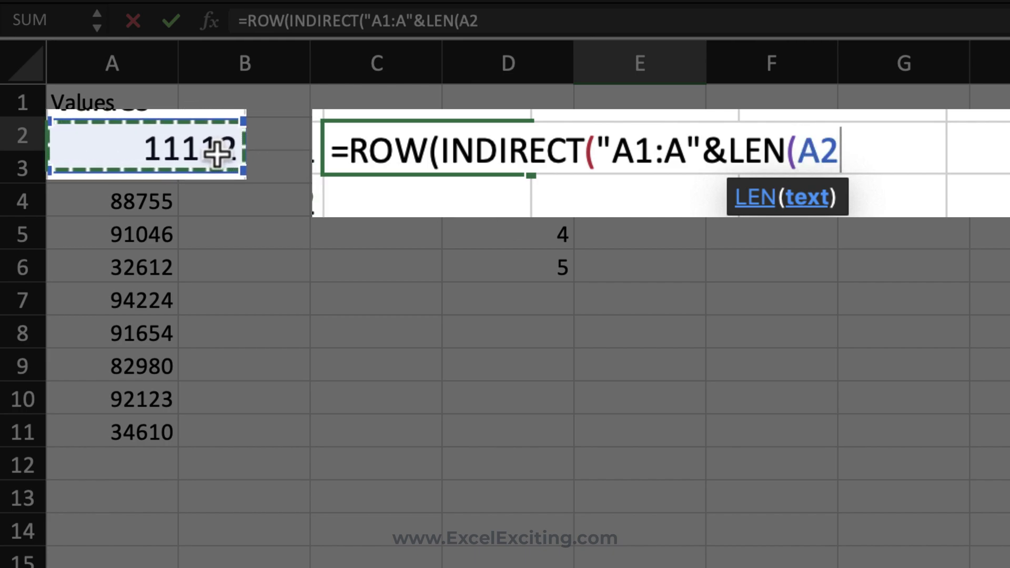
text())
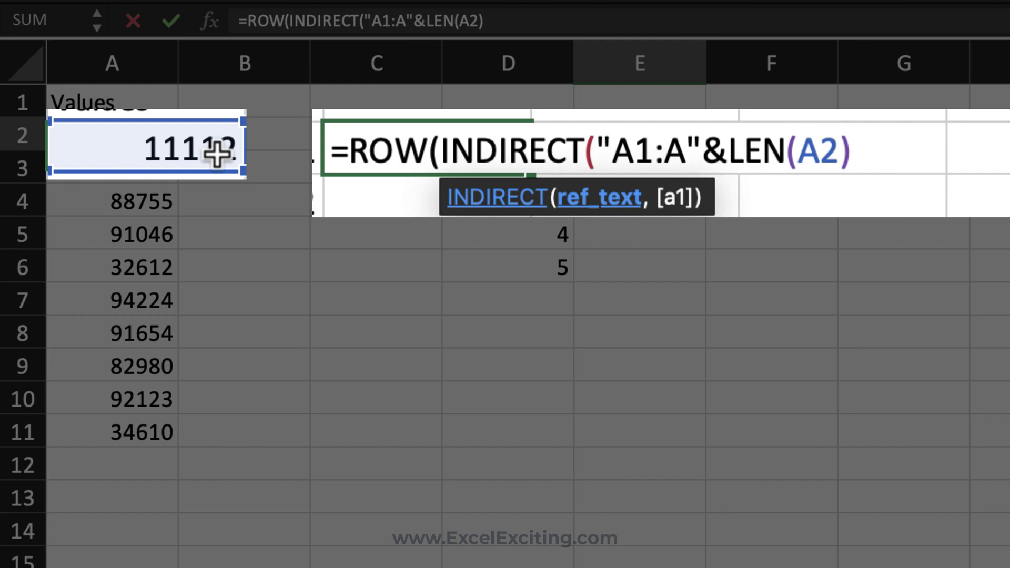
text(,)
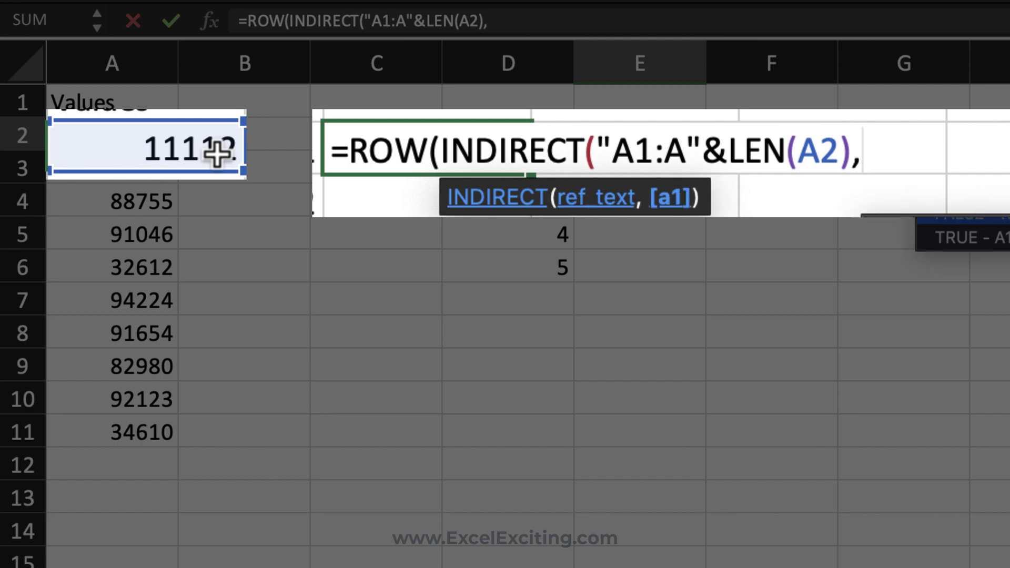
key(Down)
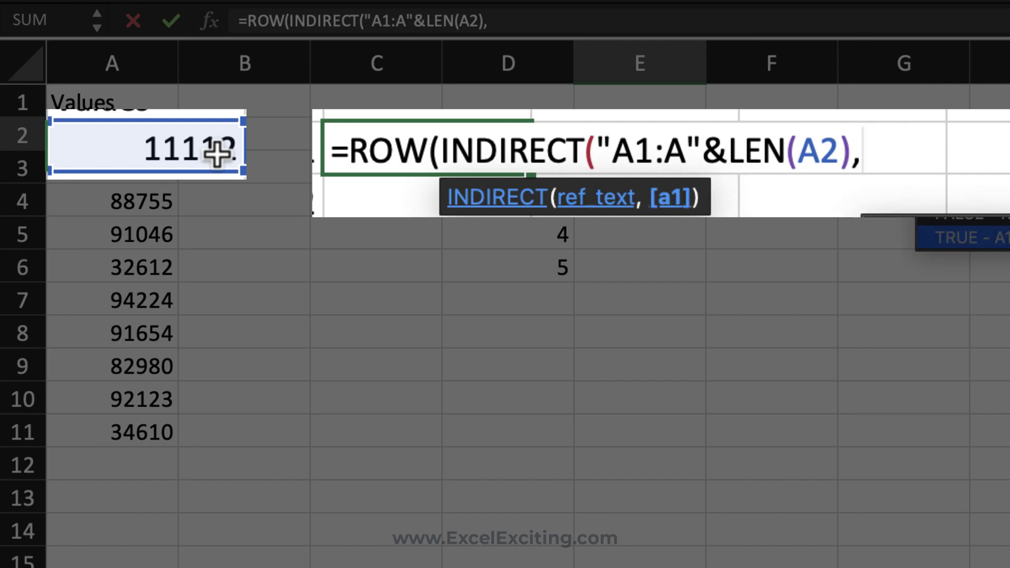
key(Tab)
text())
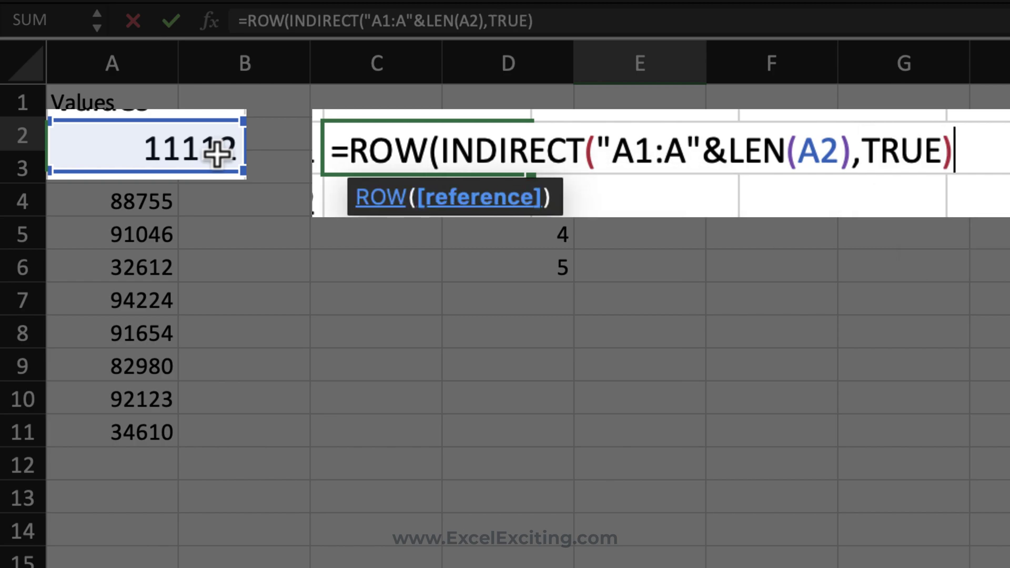
text())
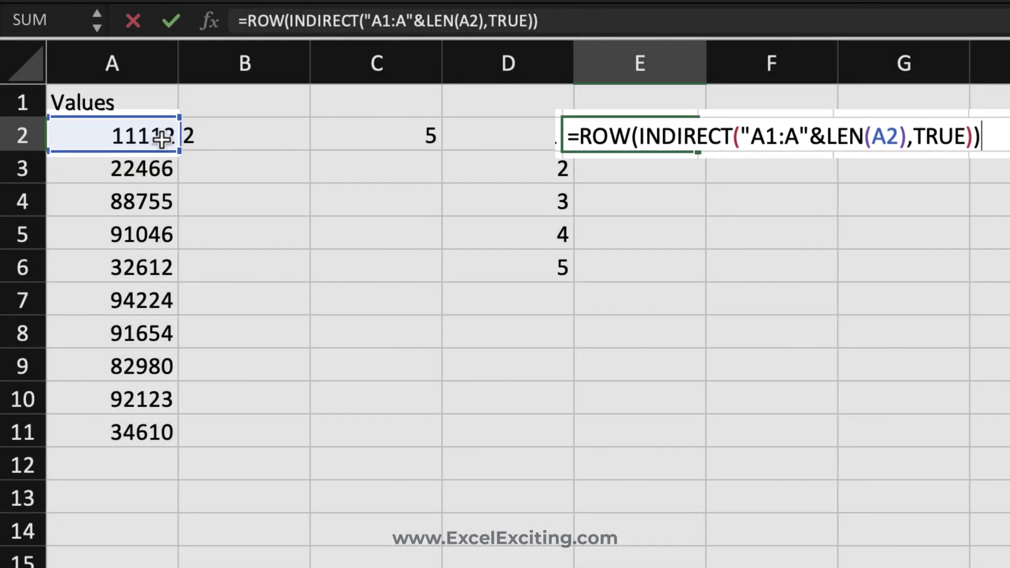
key(Return)
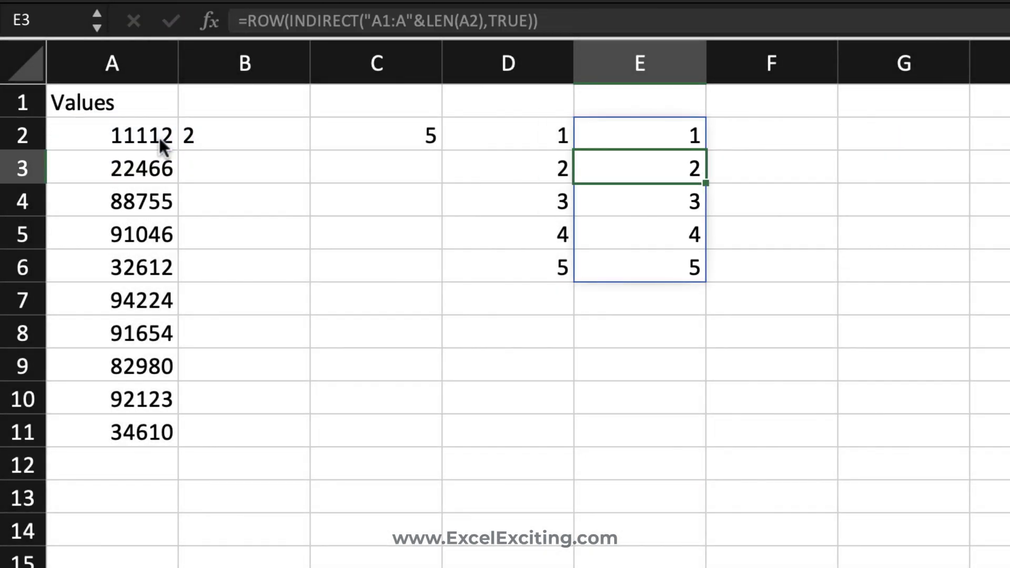
Step: Delete D2's old ROW formula and change A2 to 111199-2
click(481, 124)
key(Delete)
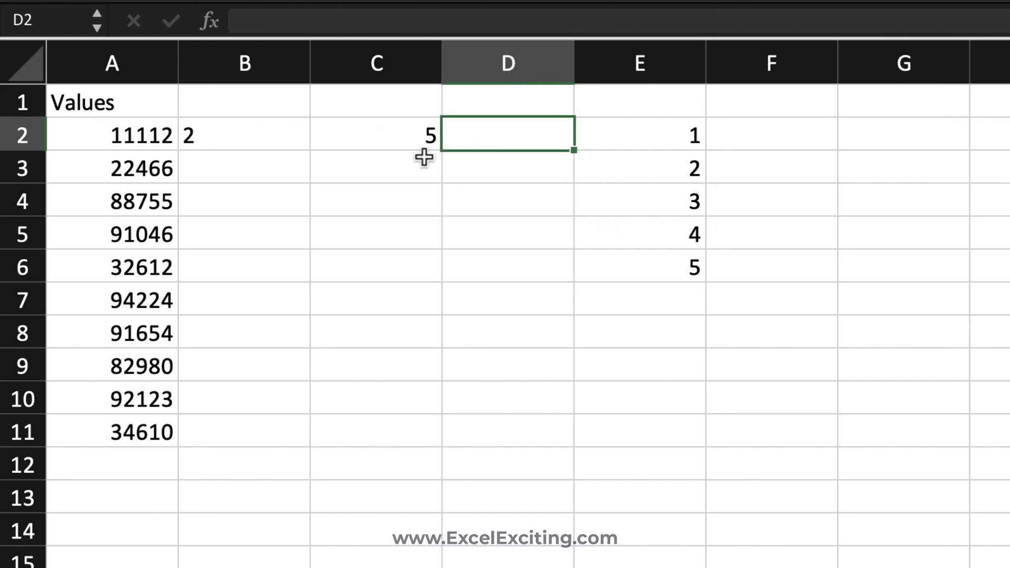
double_click(148, 137)
click(162, 138)
text(99-)
key(Return)
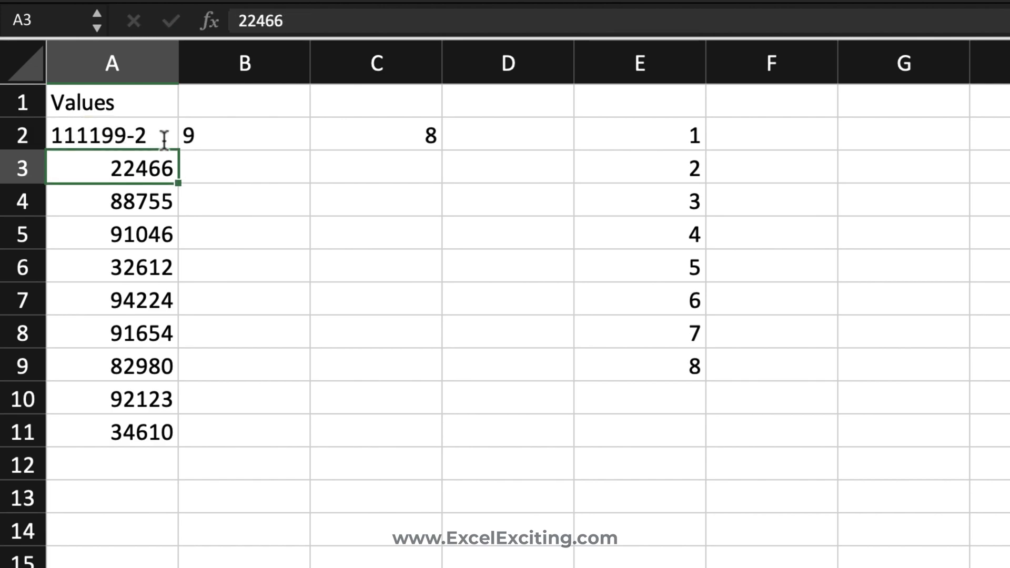
Step: Change A2 to 1111992, then restore it to 11112, watching column E's spill
click(131, 128)
double_click(131, 135)
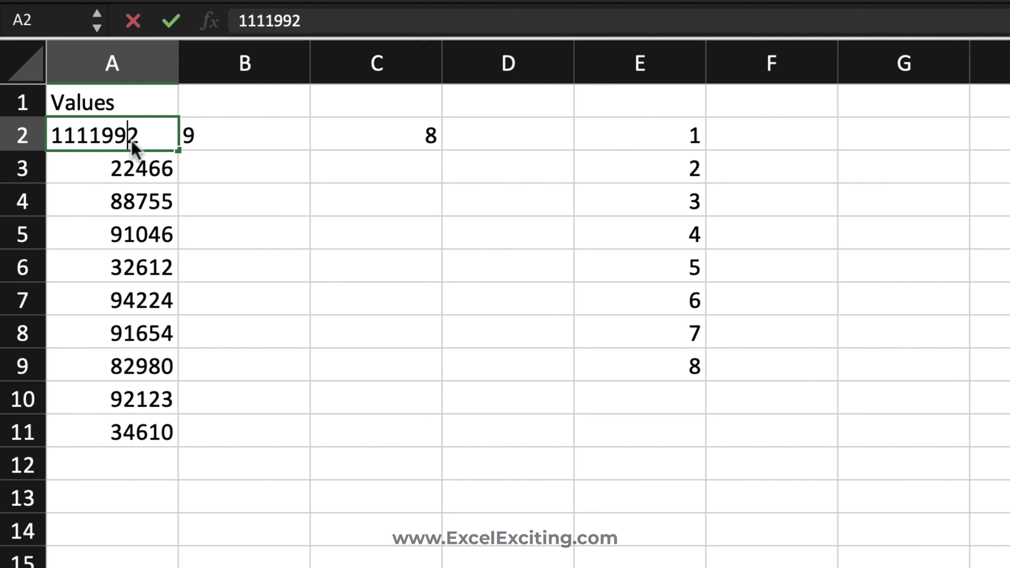
key(BackSpace)
key(Return)
click(123, 136)
double_click(123, 136)
key(Right)
key(Right)
key(BackSpace)
key(Delete)
key(Return)
Step: Clear E2's ROW(INDIRECT) formula so its spill disappears
click(675, 149)
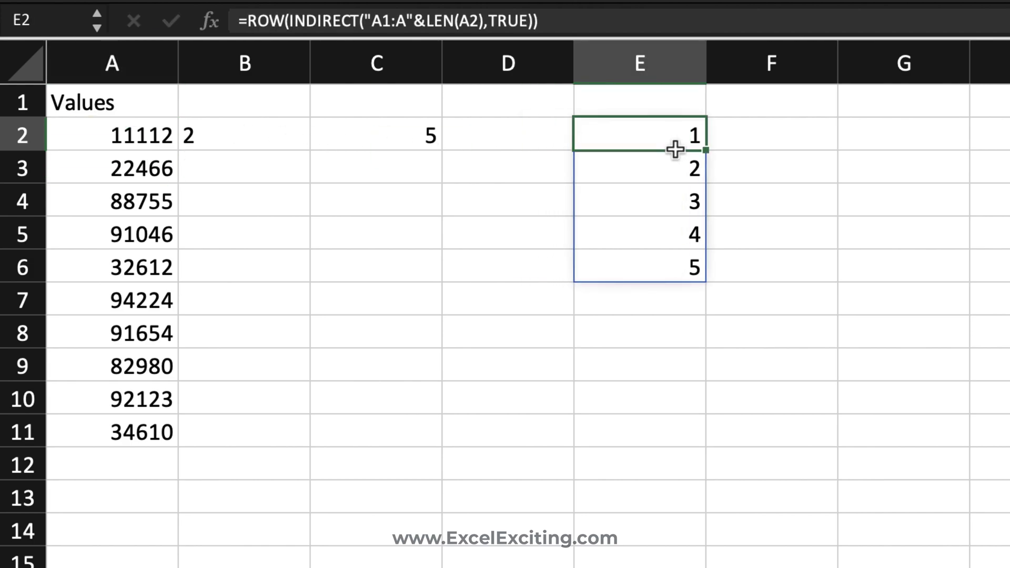
double_click(647, 139)
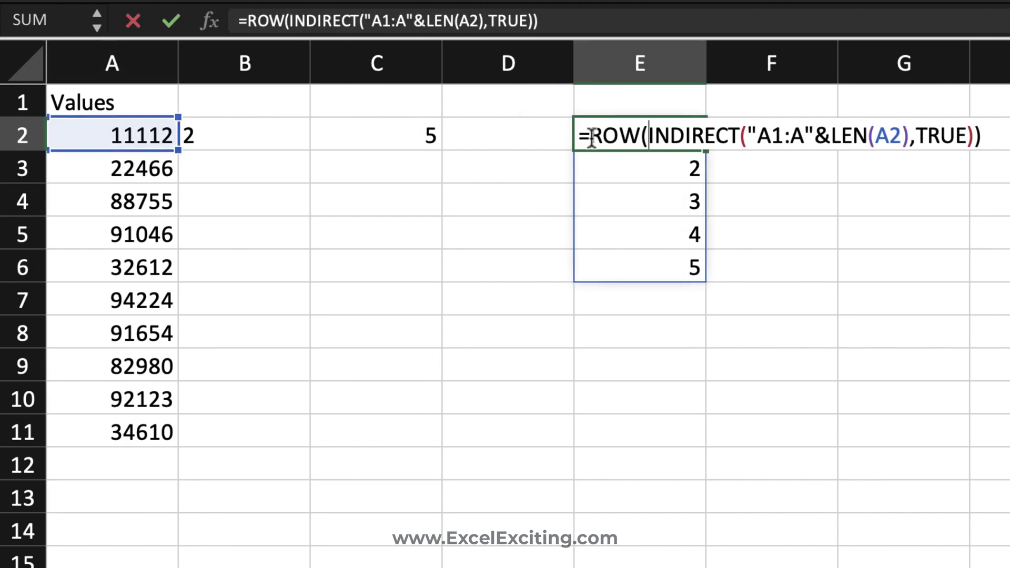
drag(588, 136, 986, 125)
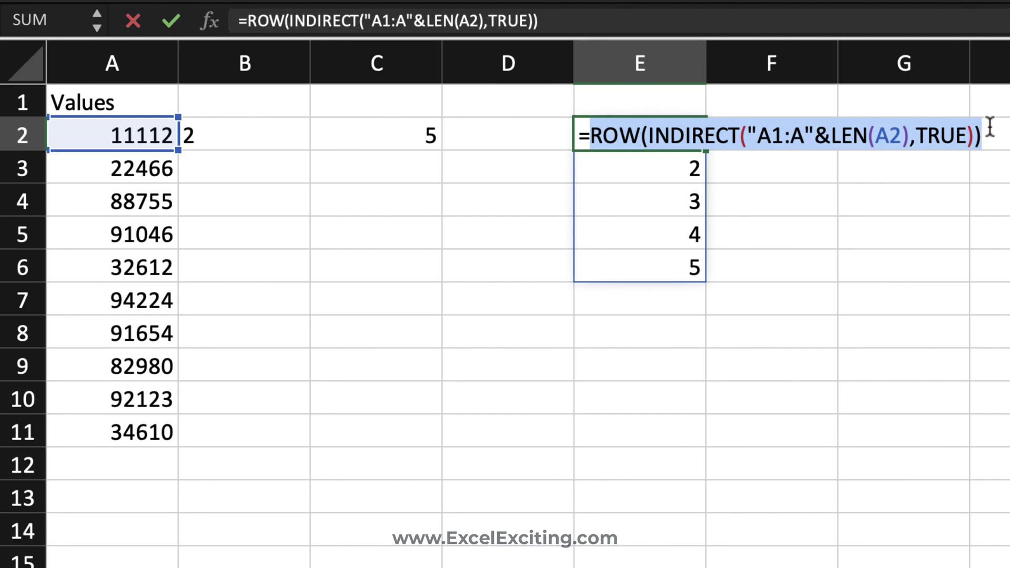
key(BackSpace)
key(BackSpace)
key(Return)
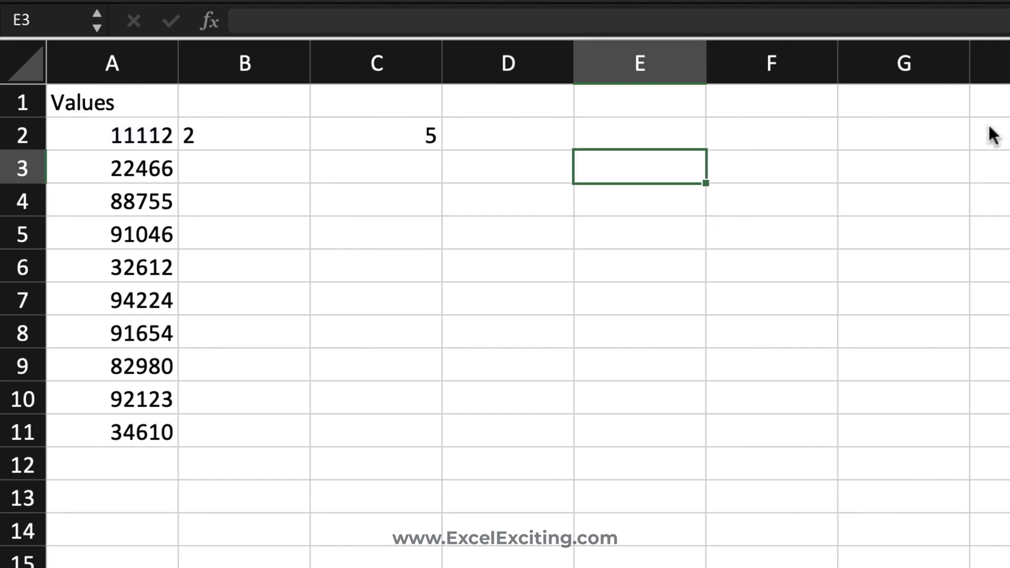
Step: Replace MID's start 5 in B2 with the pasted ROW(INDIRECT(...)) part, then select B2:B11
double_click(258, 140)
click(277, 136)
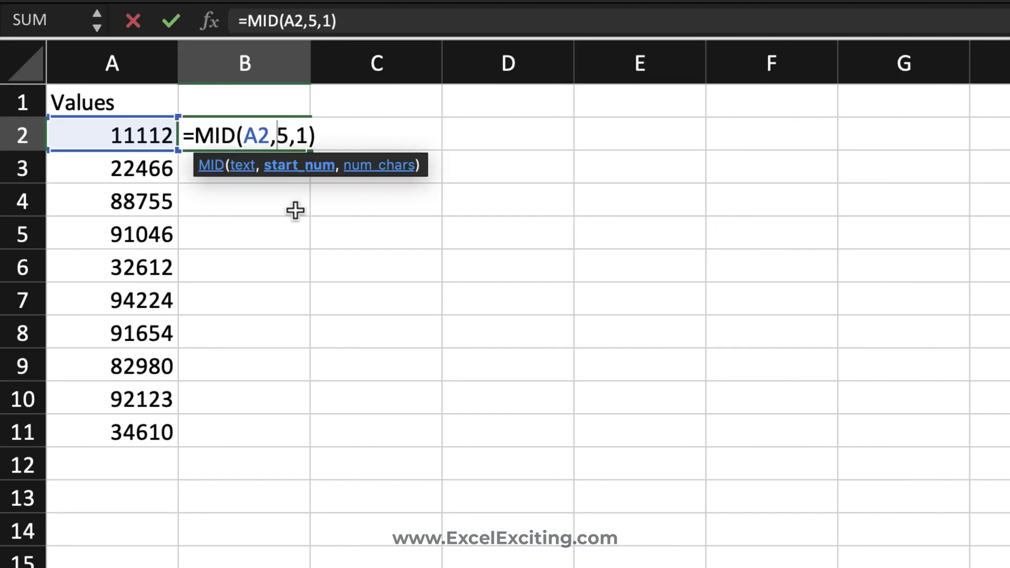
key(BackSpace)
key(super+v)
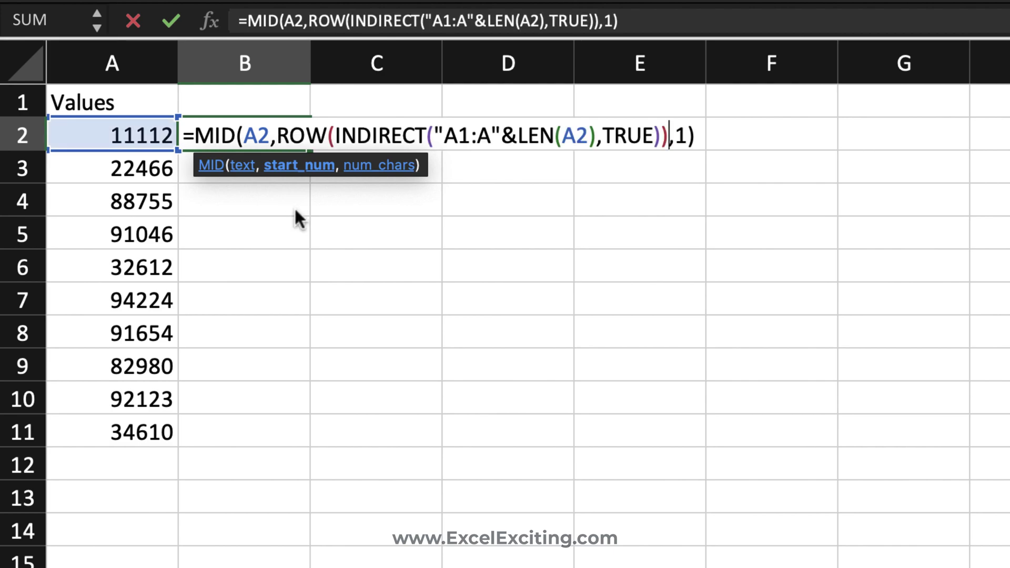
key(Return)
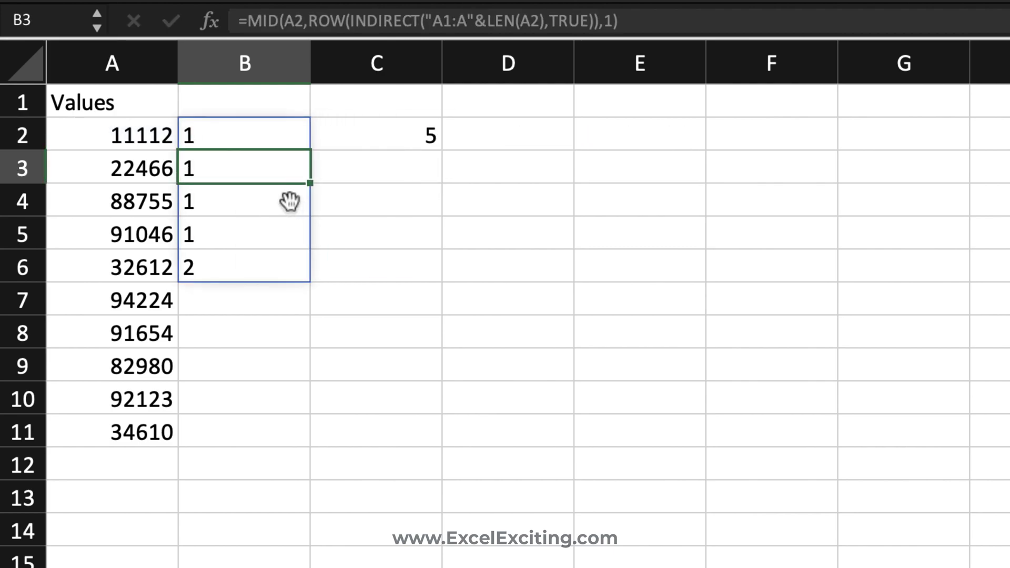
click(240, 128)
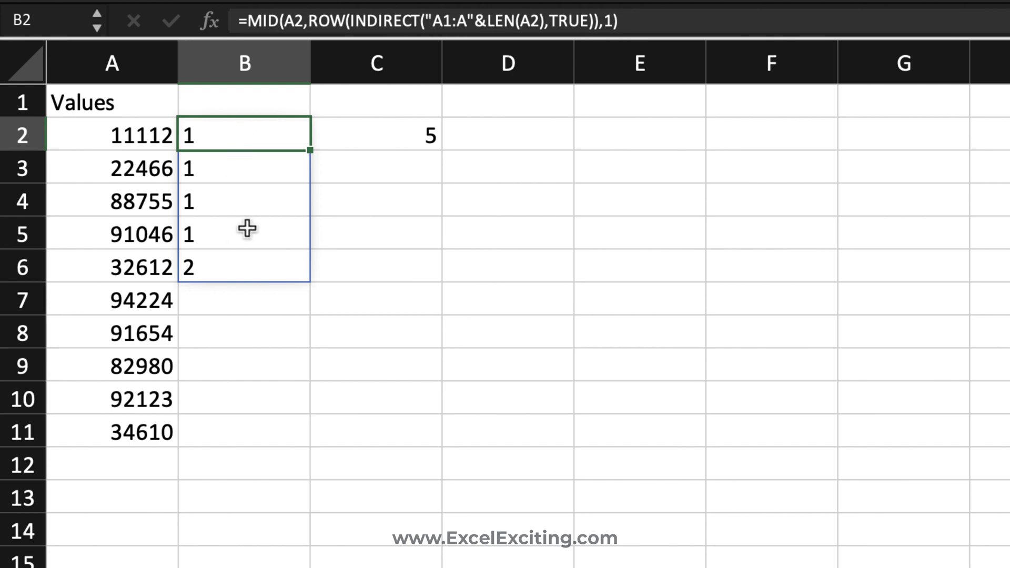
drag(278, 131, 267, 428)
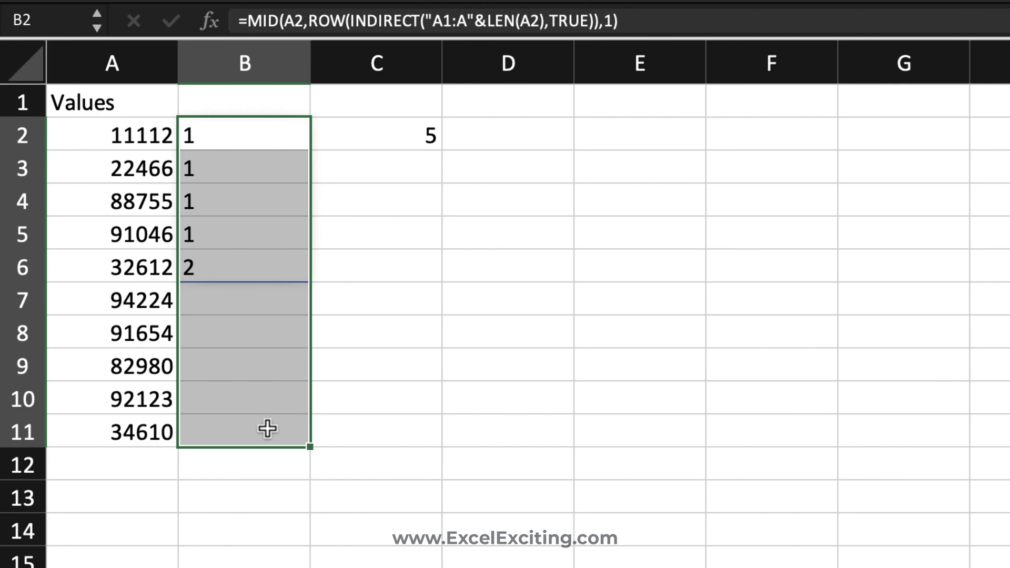
click(210, 155)
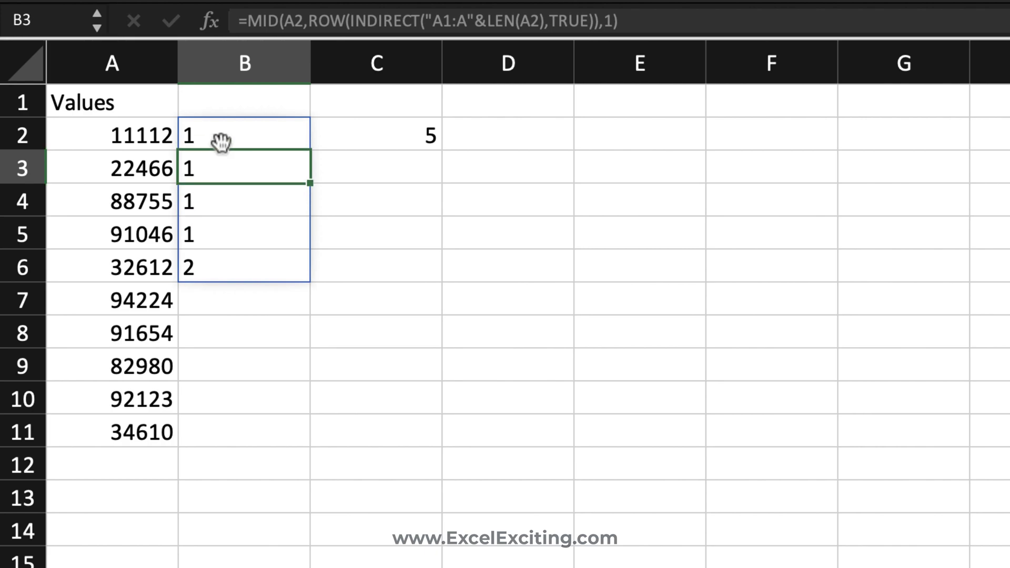
click(216, 140)
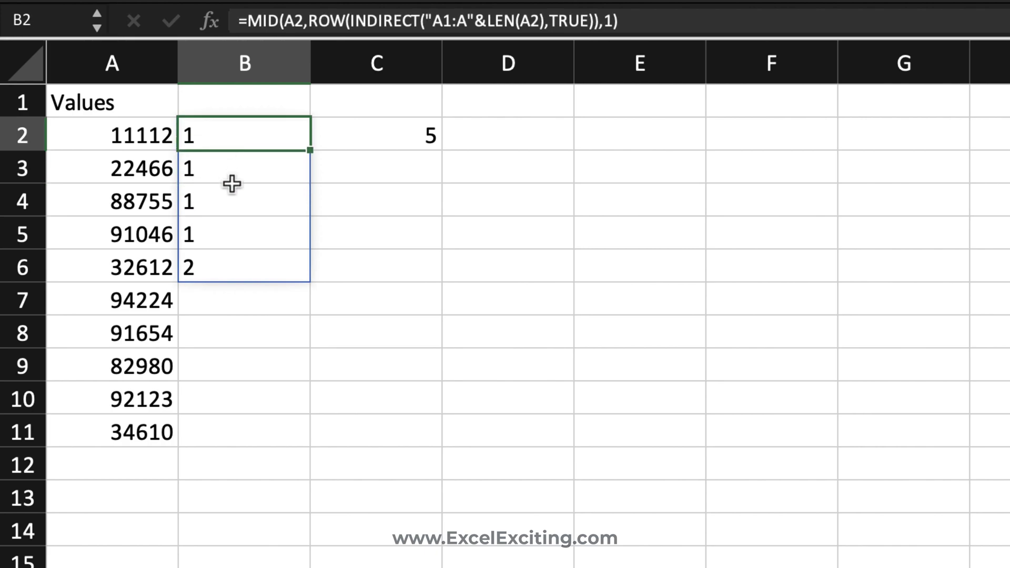
double_click(201, 136)
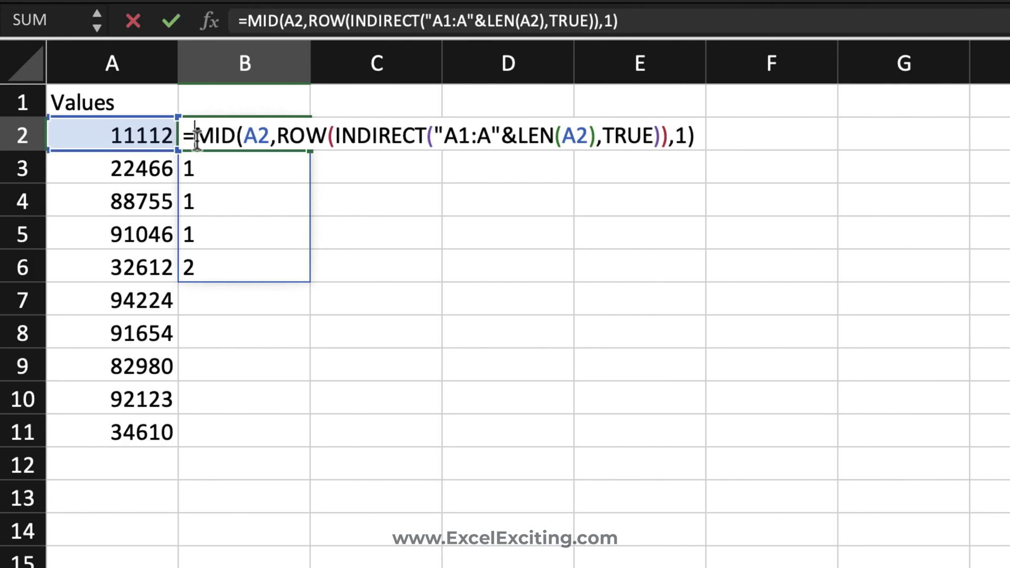
text(sum)
key(Tab)
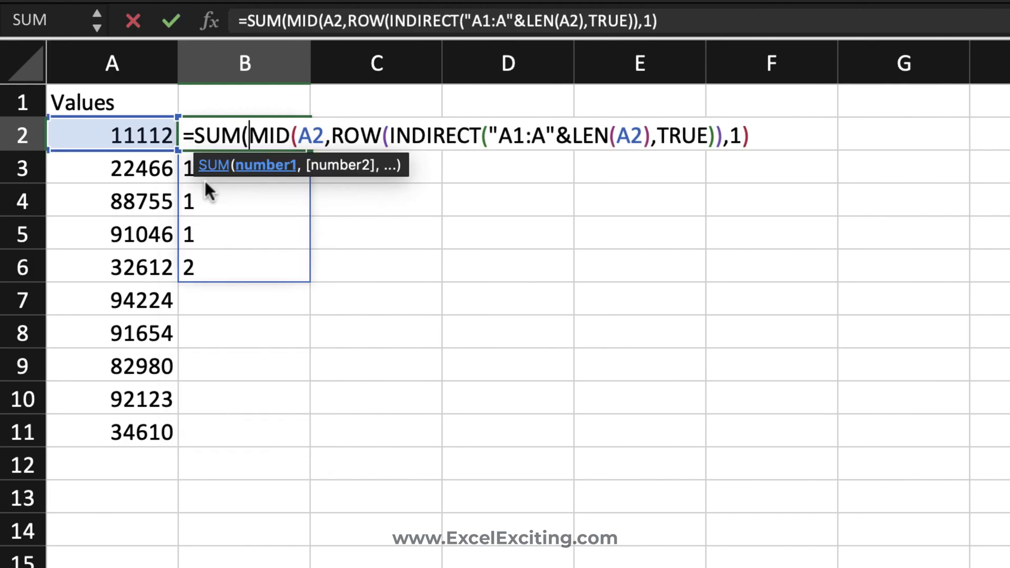
key(End)
text())
key(Return)
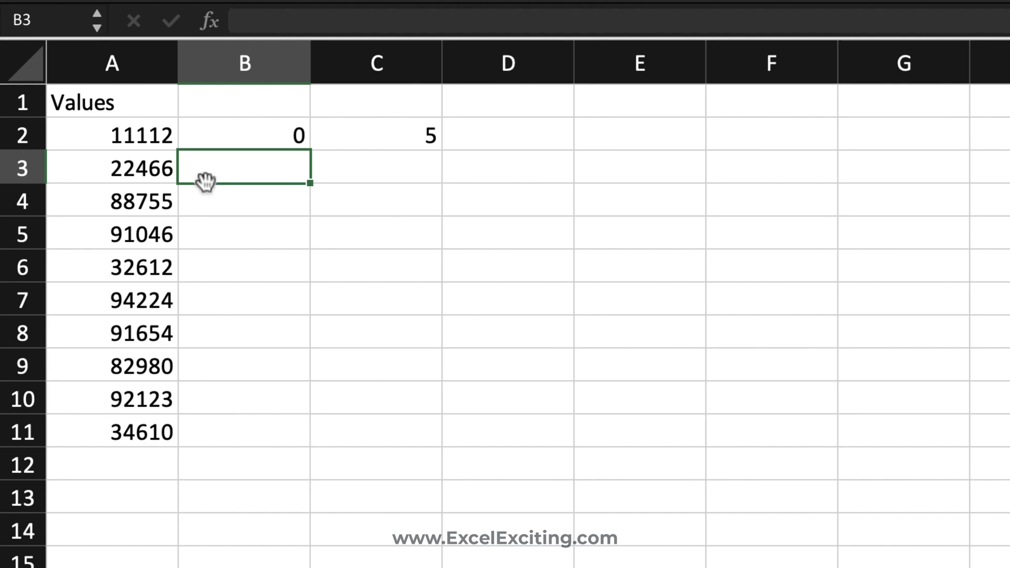
click(260, 136)
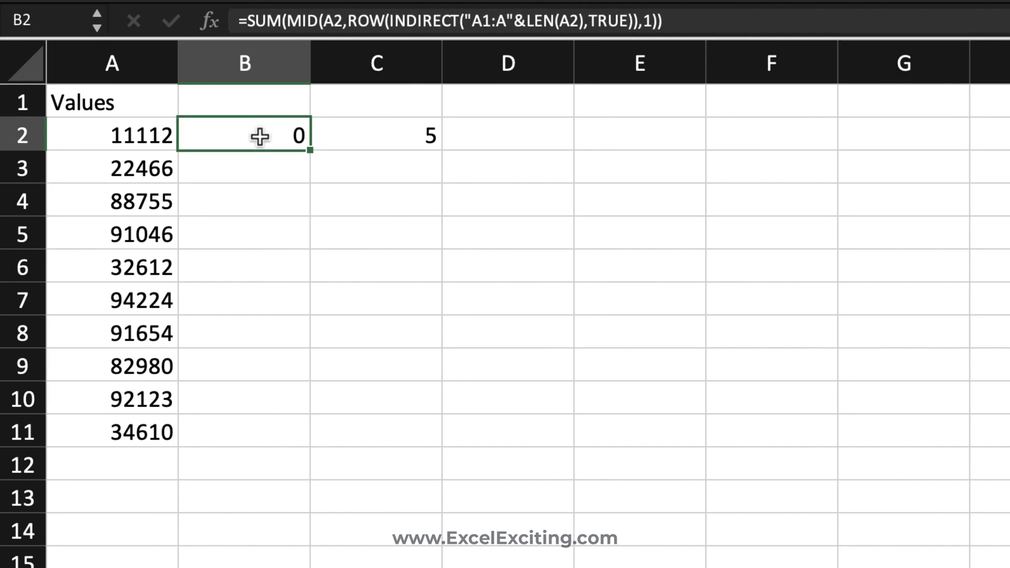
double_click(260, 137)
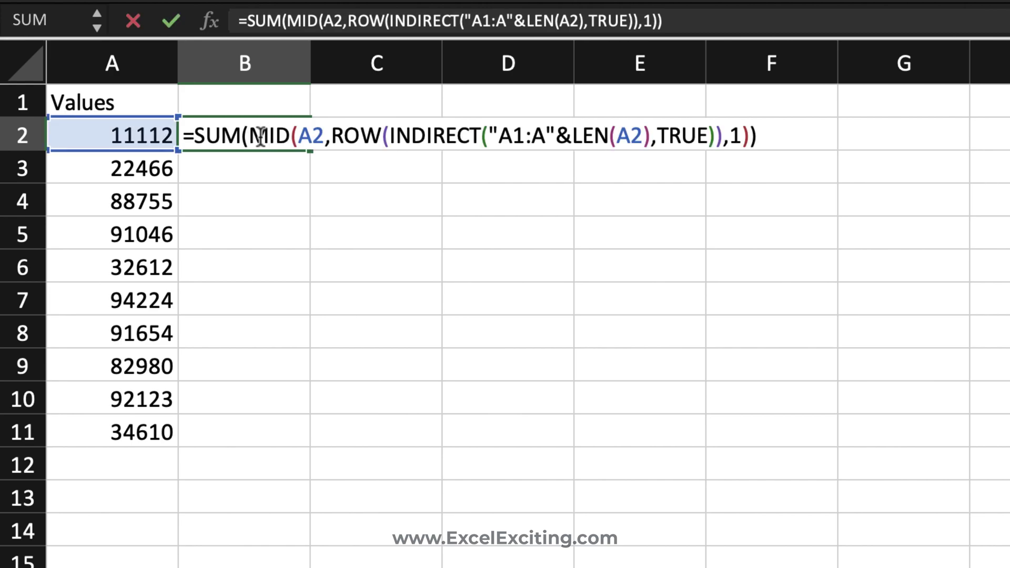
key(Escape)
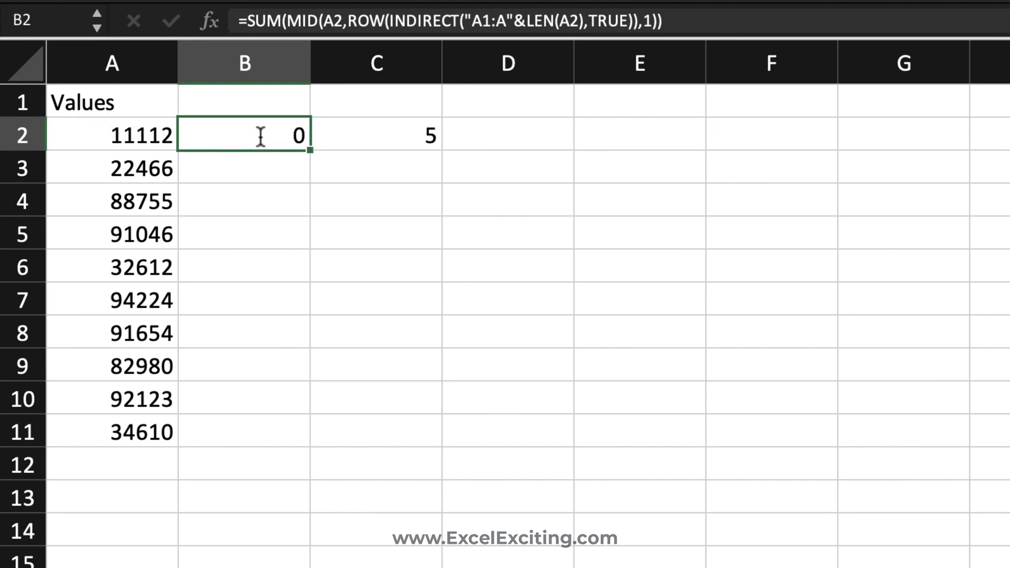
Step: Undo the SUM wrapper and wrap B2's MID formula in VALUE( )
key(super+z)
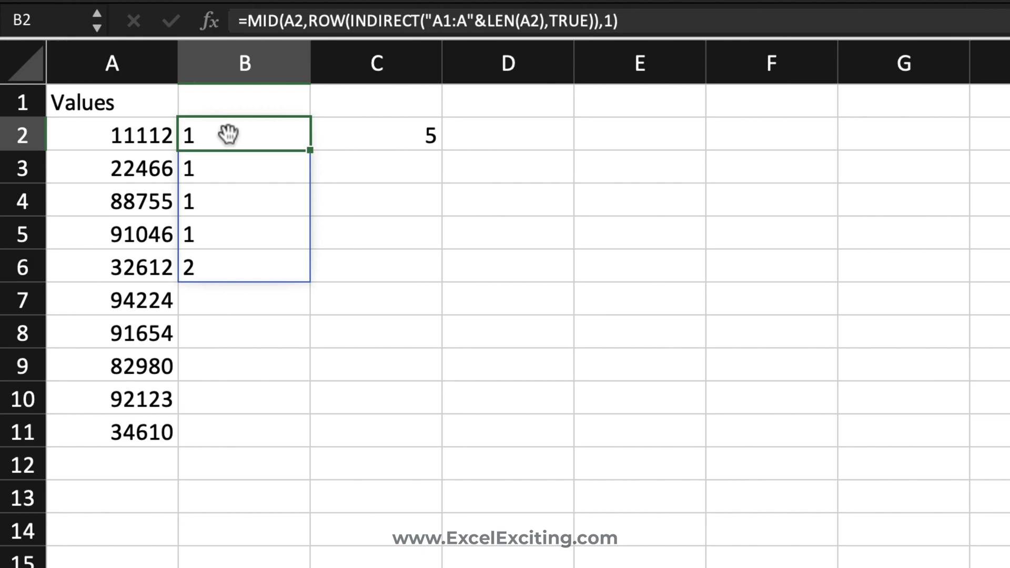
double_click(229, 134)
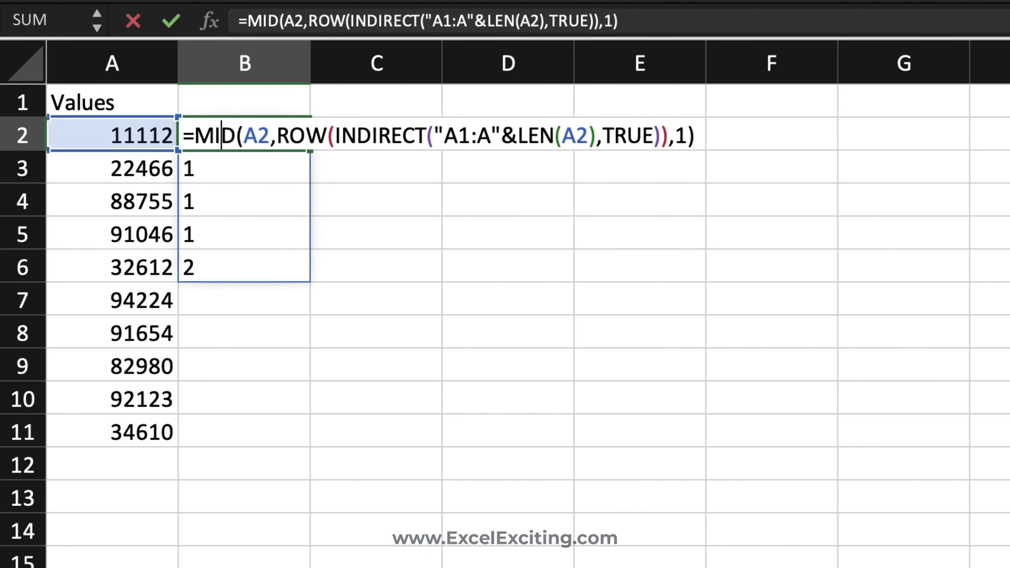
click(199, 136)
text(val)
key(Tab)
key(End)
text())
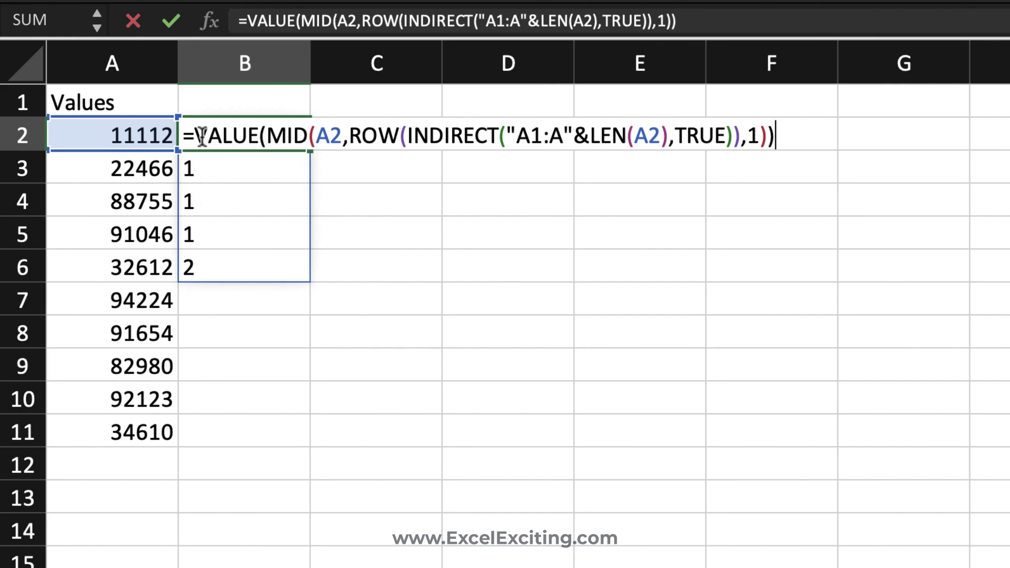
key(Return)
Step: Wrap B2's VALUE formula in SUM( ) so B2 shows 6
click(237, 127)
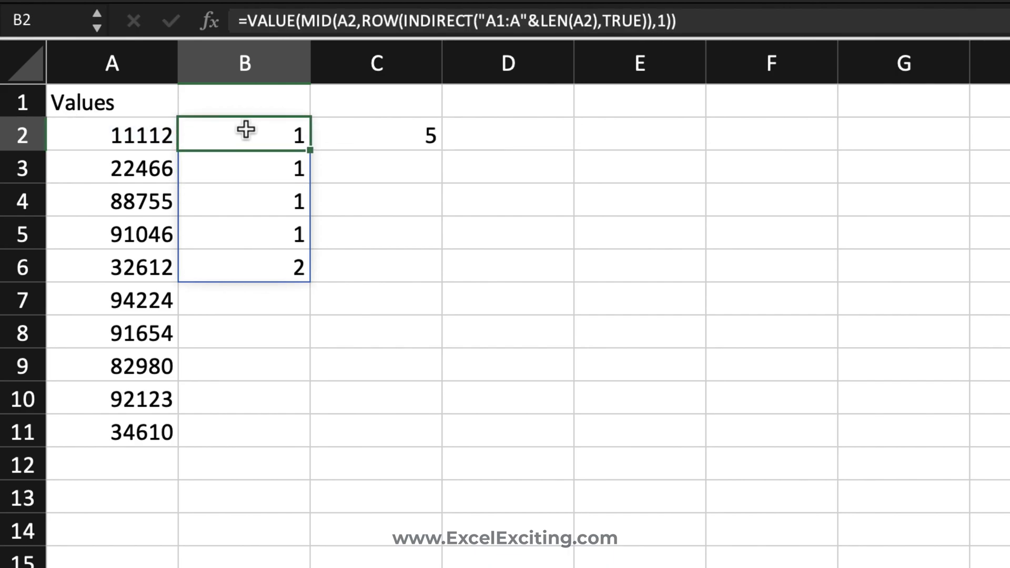
double_click(246, 132)
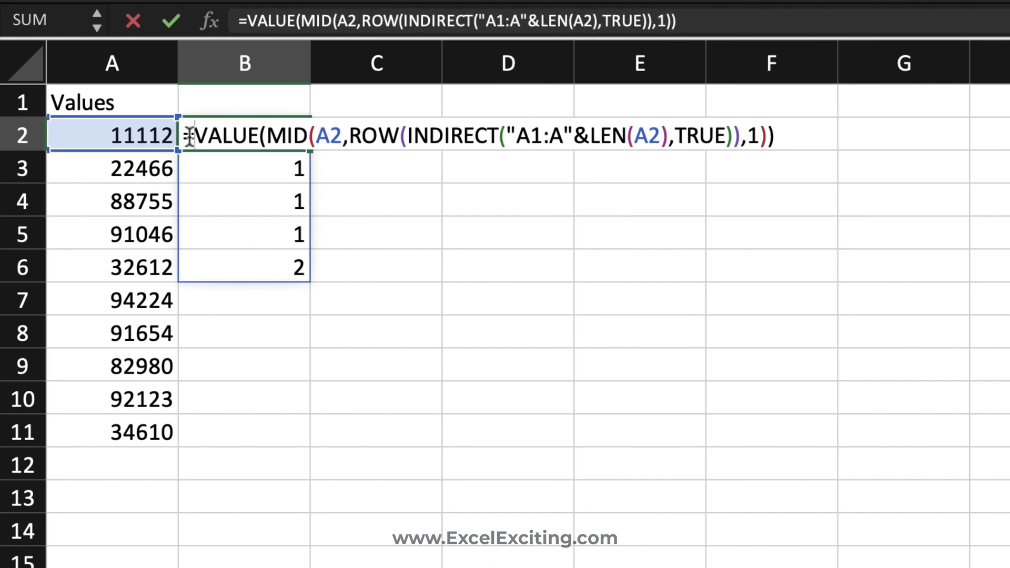
click(189, 136)
text(su)
key(Tab)
key(End)
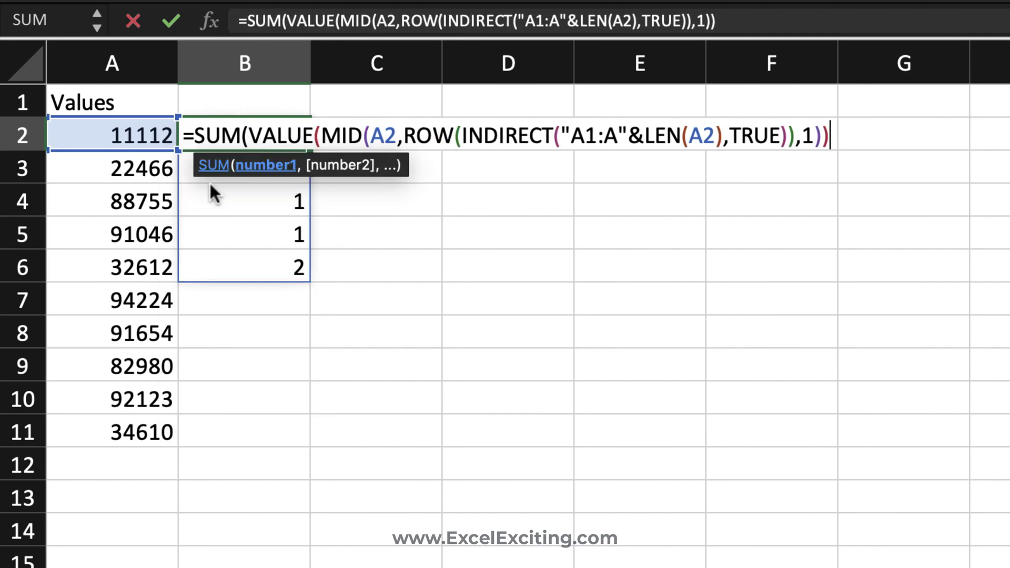
text())
key(Return)
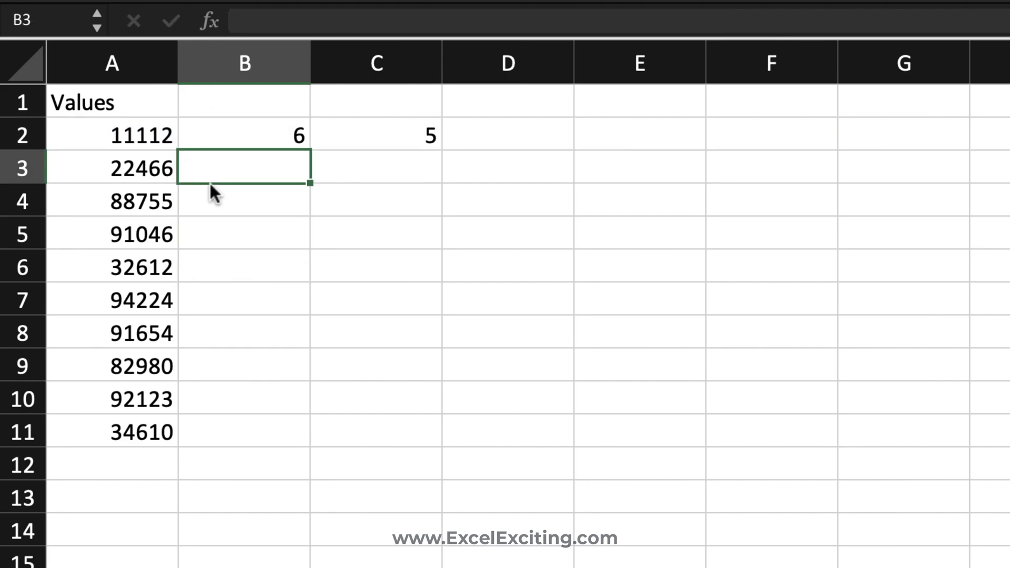
Step: Clear the LEN length helper from C2
click(297, 130)
click(420, 138)
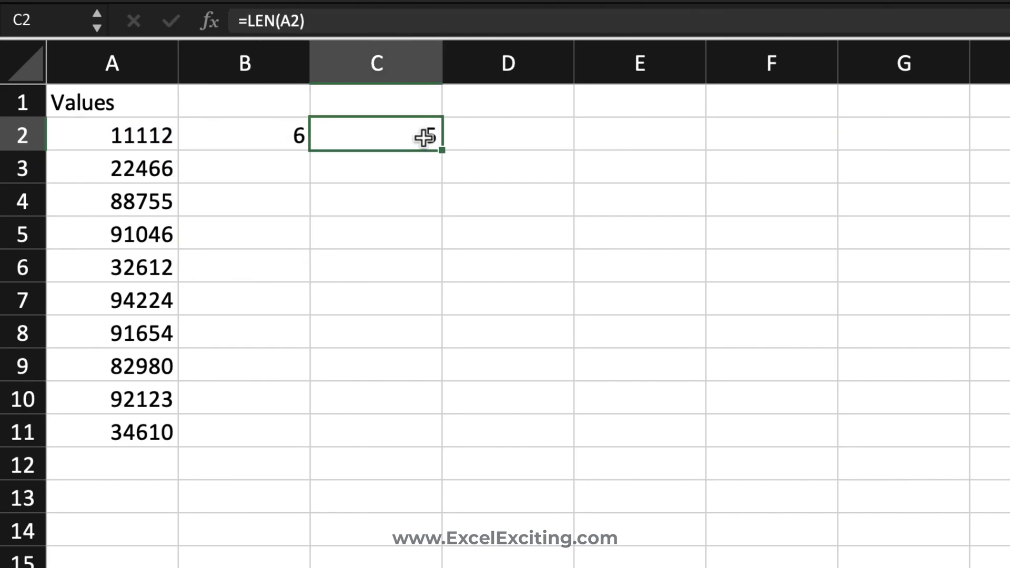
key(Delete)
Step: Fill B2's digit-sum formula down to B11 and check the adjusted formulas
key(Left)
double_click(310, 150)
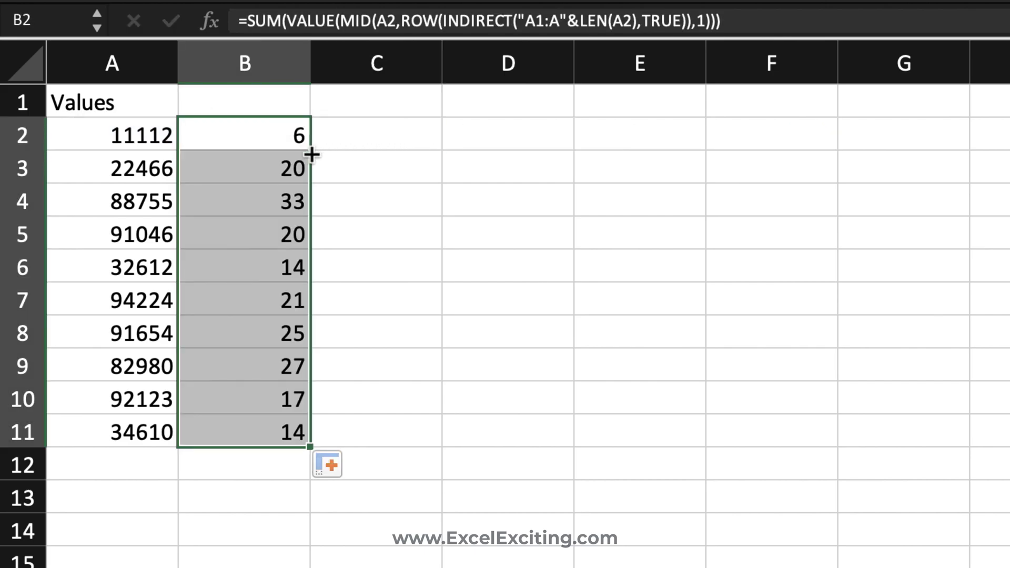
click(268, 279)
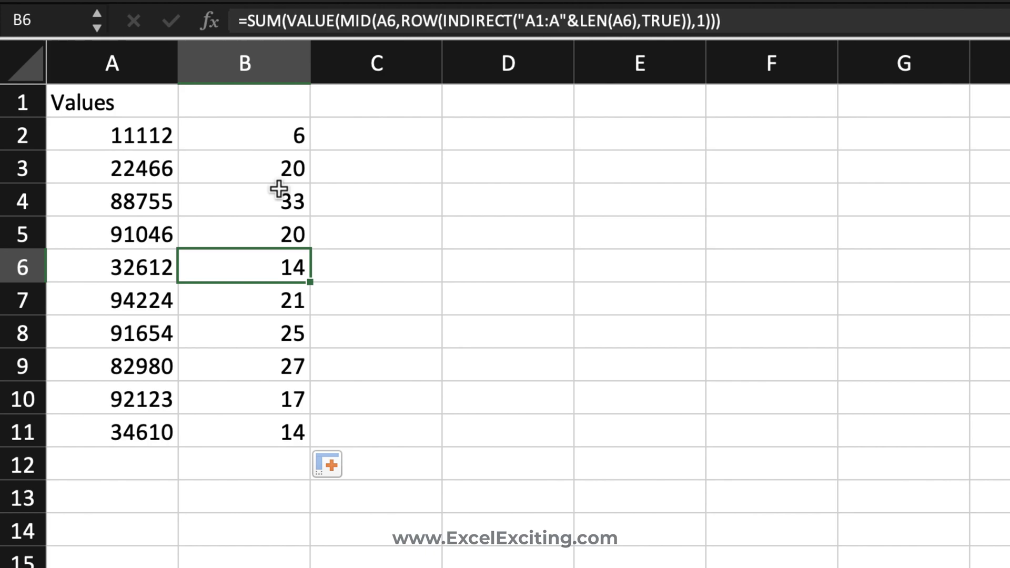
double_click(272, 140)
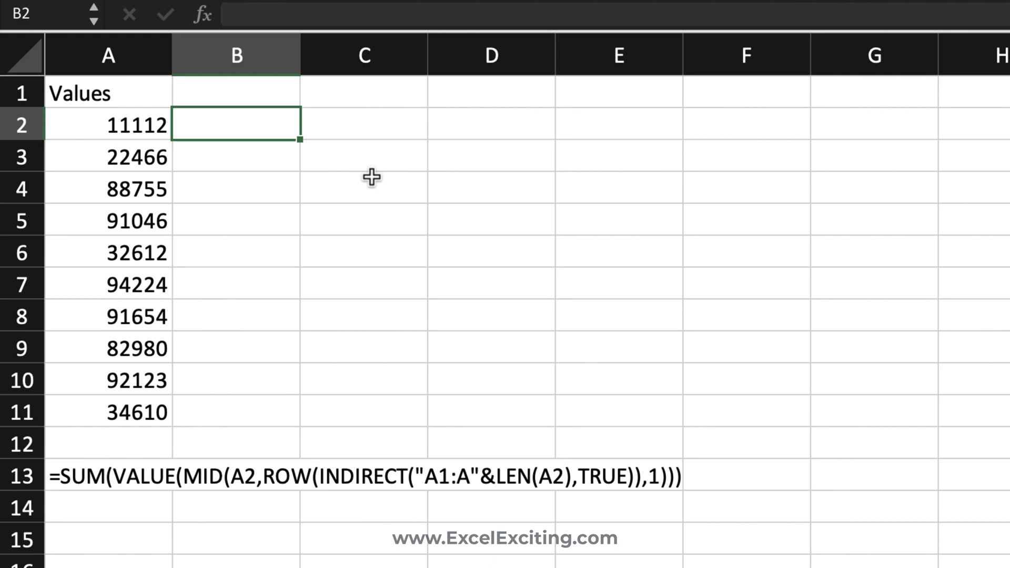
Step: Enter =MID(A2,5,1) in B2, returning 2
text(=mid()
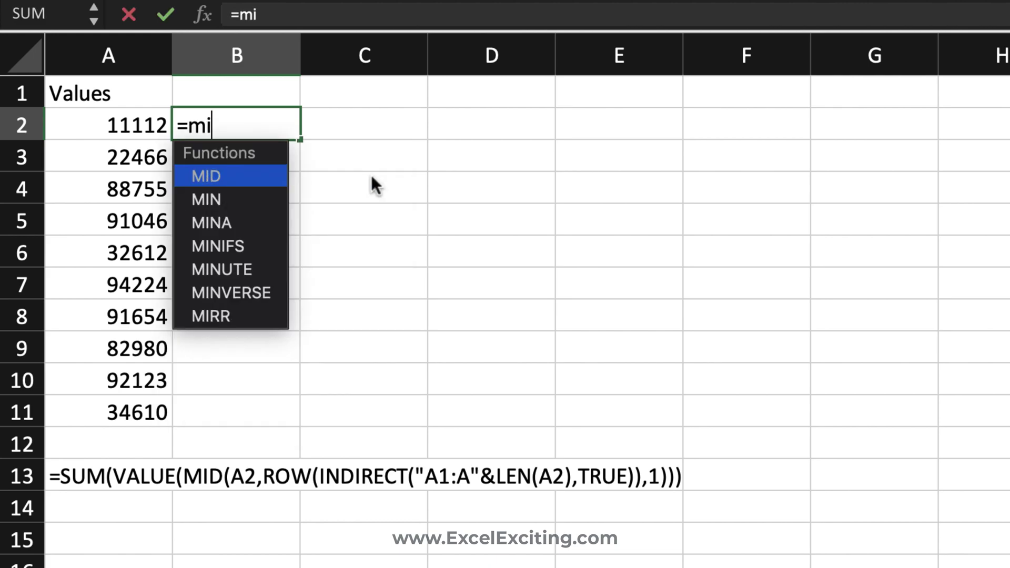
click(128, 122)
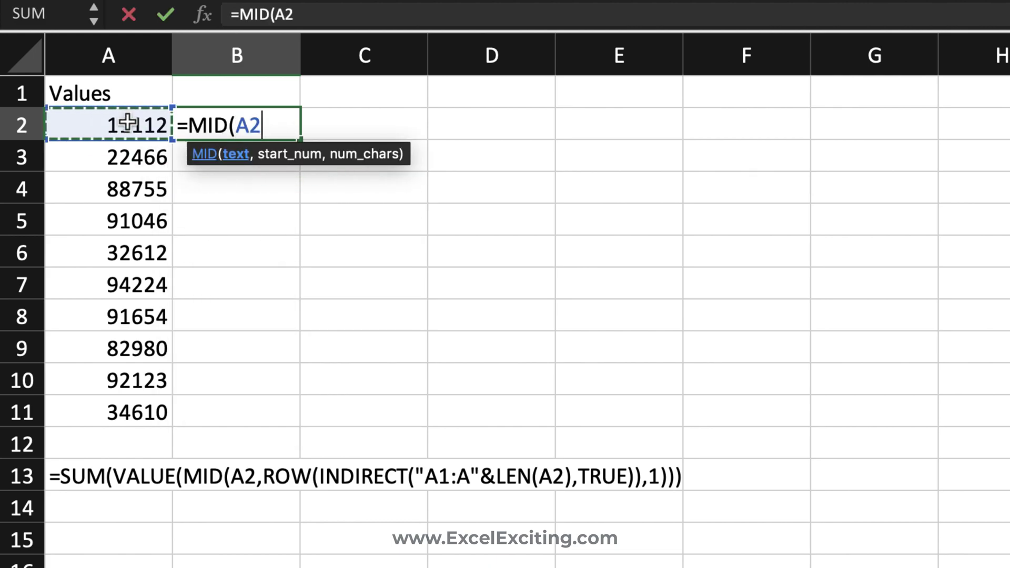
text(,)
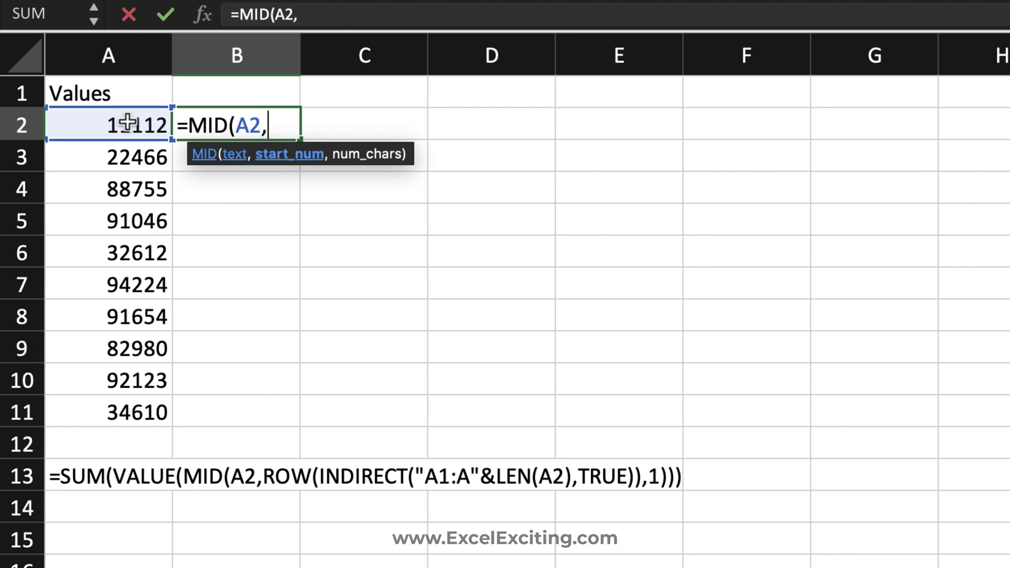
text(5,1)
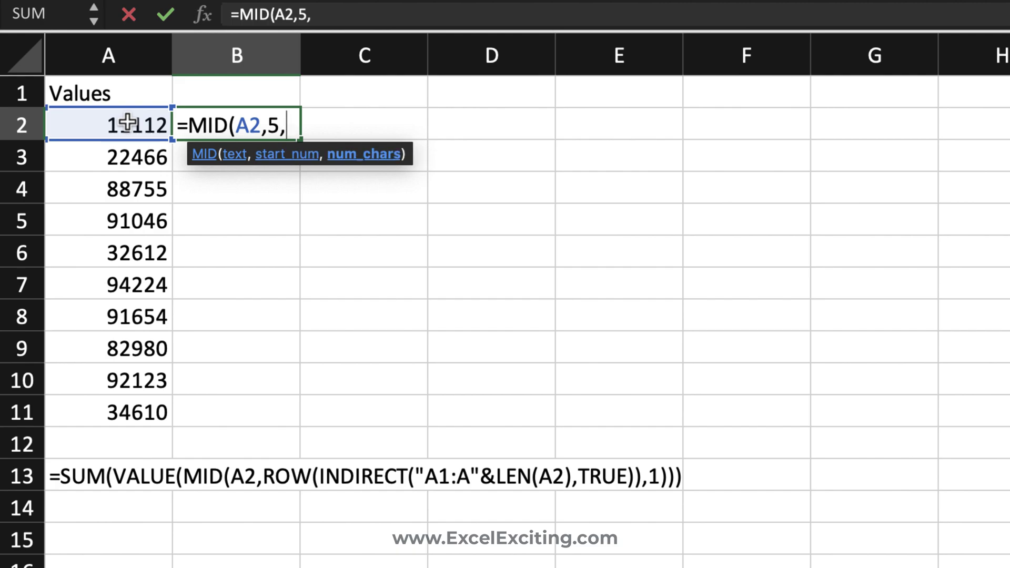
text())
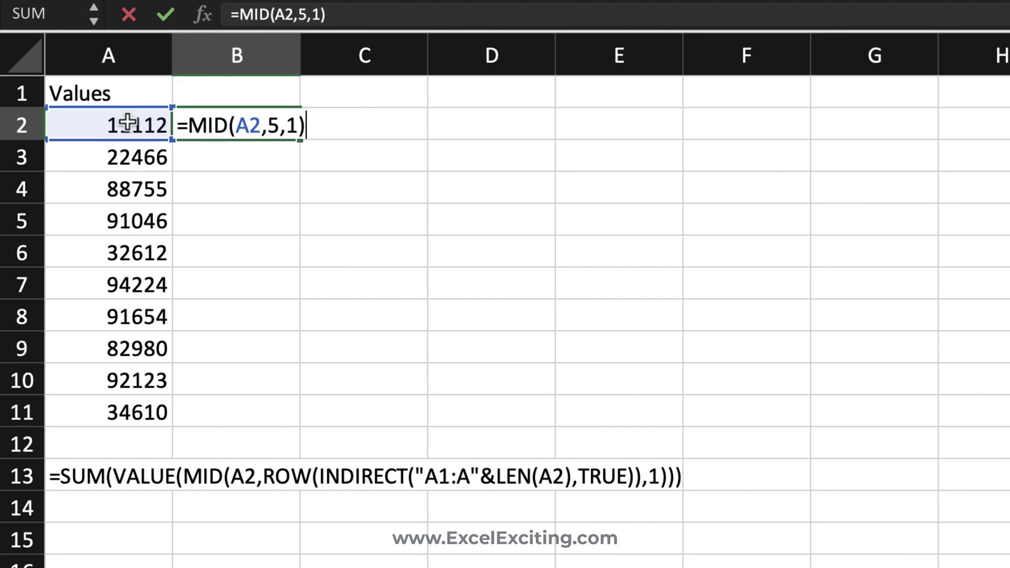
key(Return)
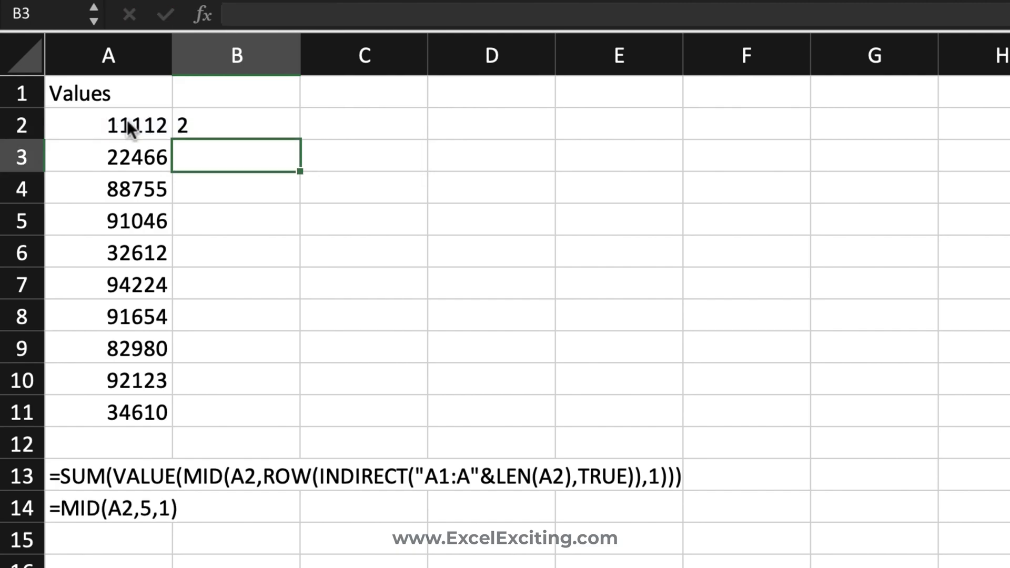
Step: Enter =LEN(A2) in C2, returning 5
click(374, 122)
text(=le)
key(Down)
key(Tab)
click(118, 130)
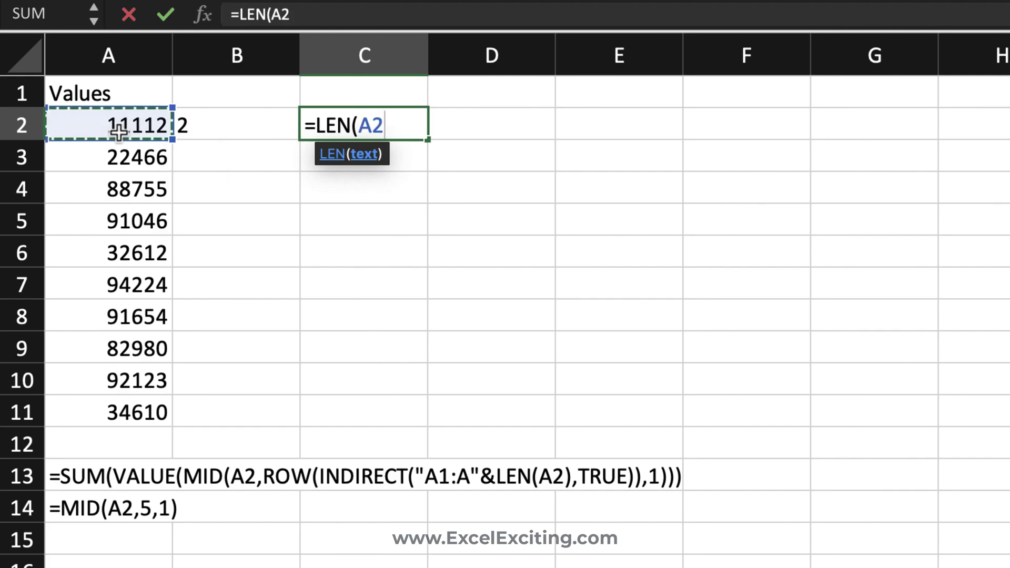
key(Return)
click(508, 120)
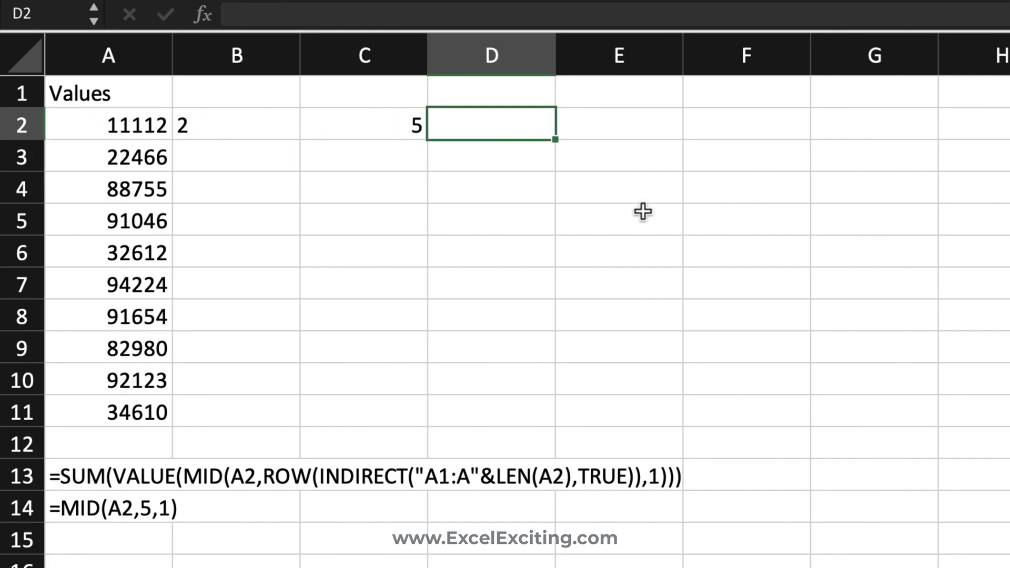
Step: Enter =SEQUENCE(LEN(A2),,1,1) in D2, spilling 1 to 5 down D2:D6
text(=)
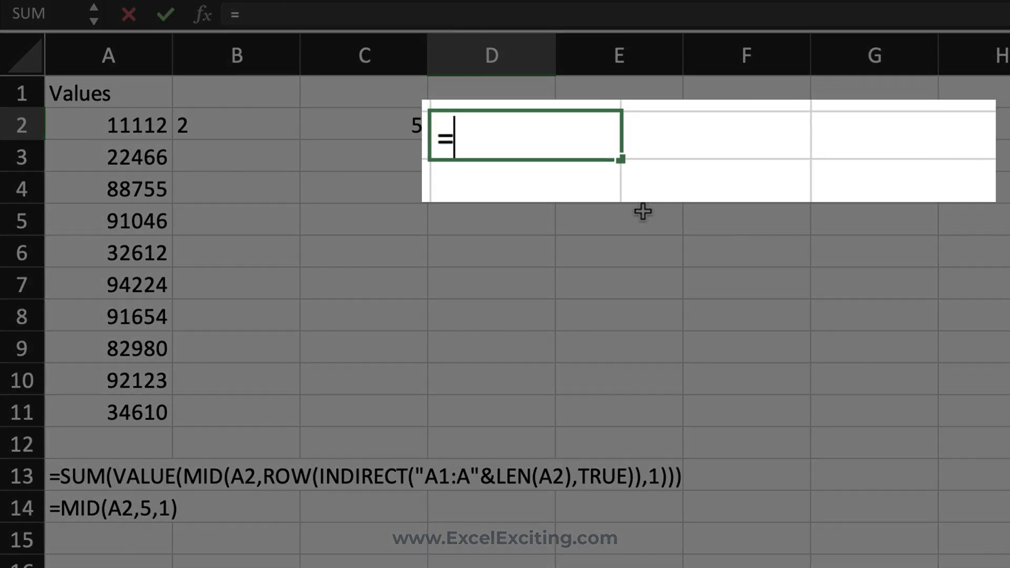
text(seq)
key(Tab)
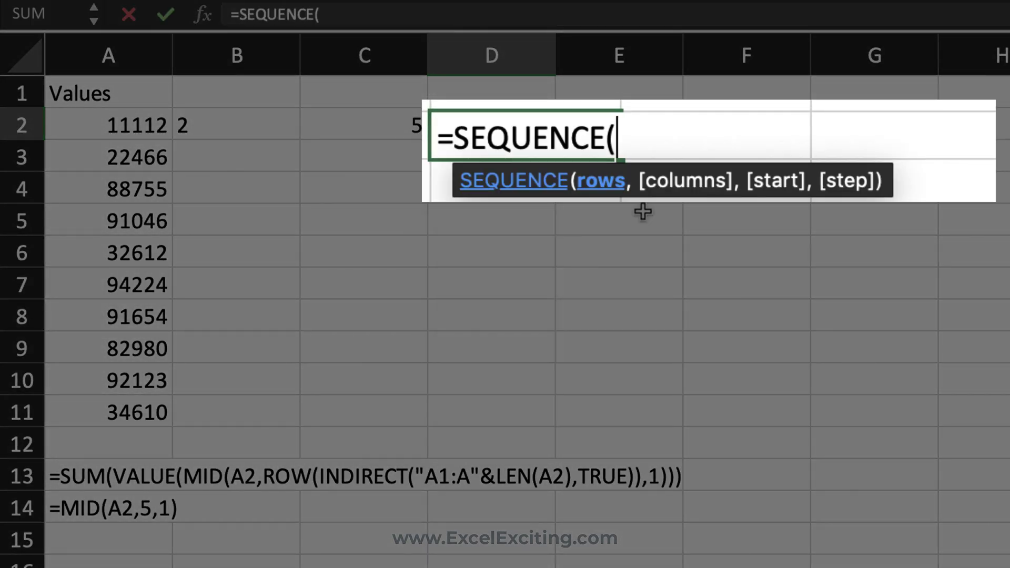
text(le)
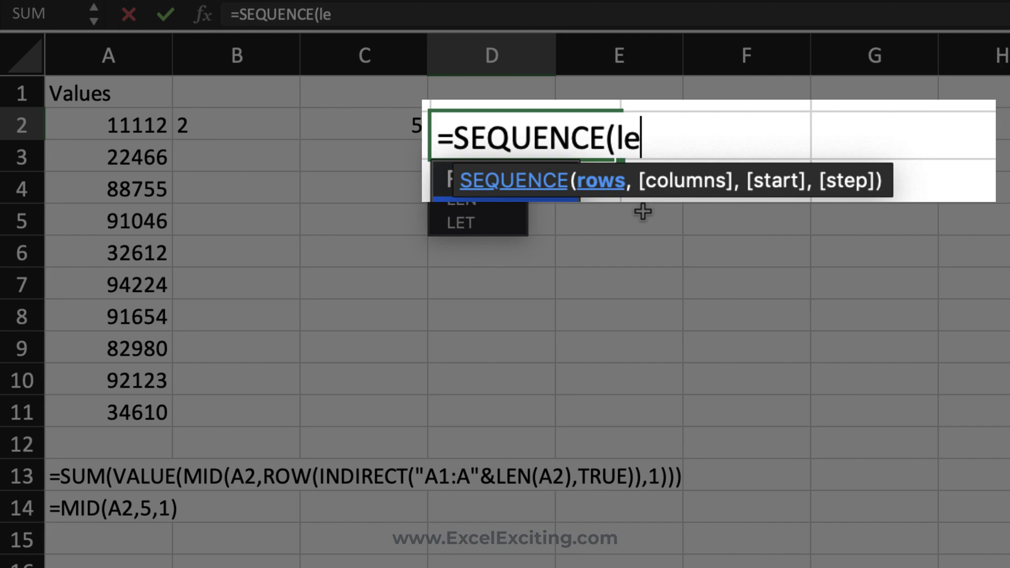
key(Tab)
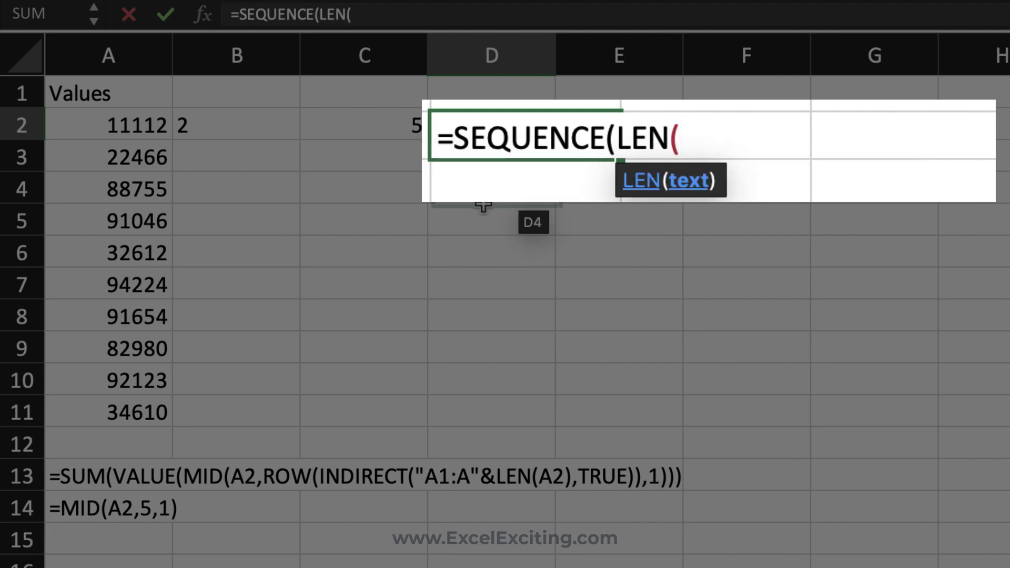
click(146, 126)
text())
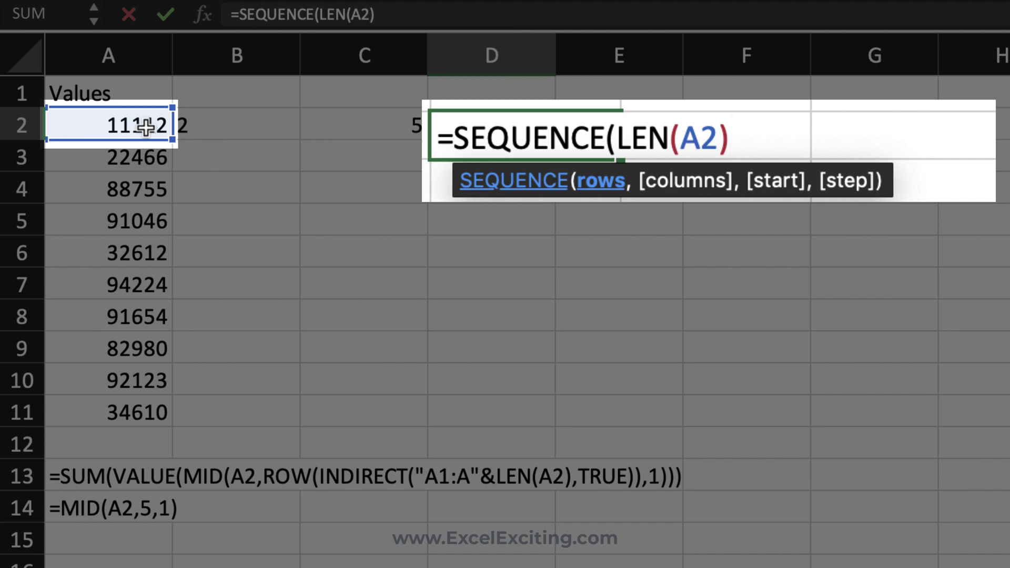
text(,)
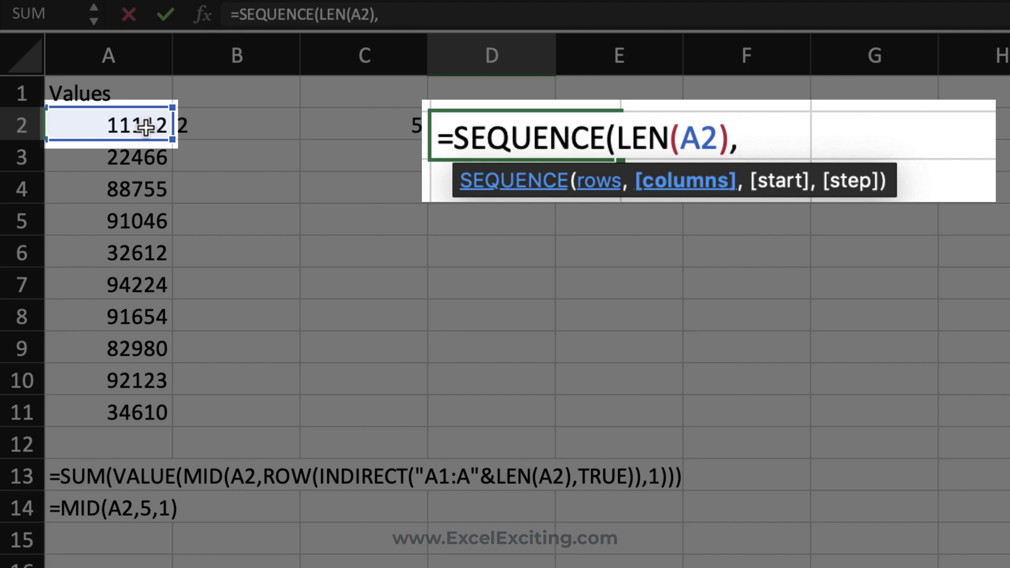
text(,1)
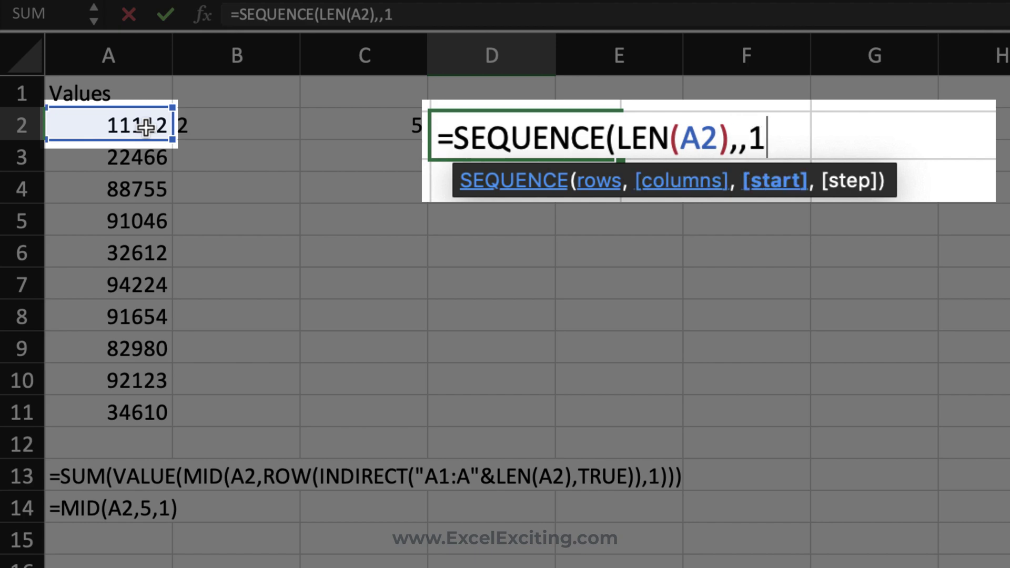
text(,)
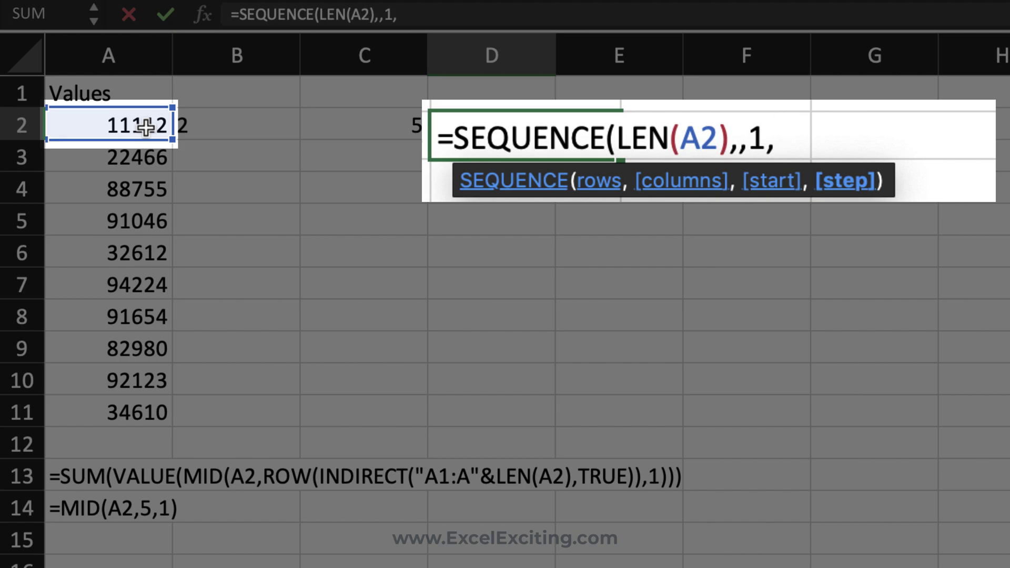
text(1))
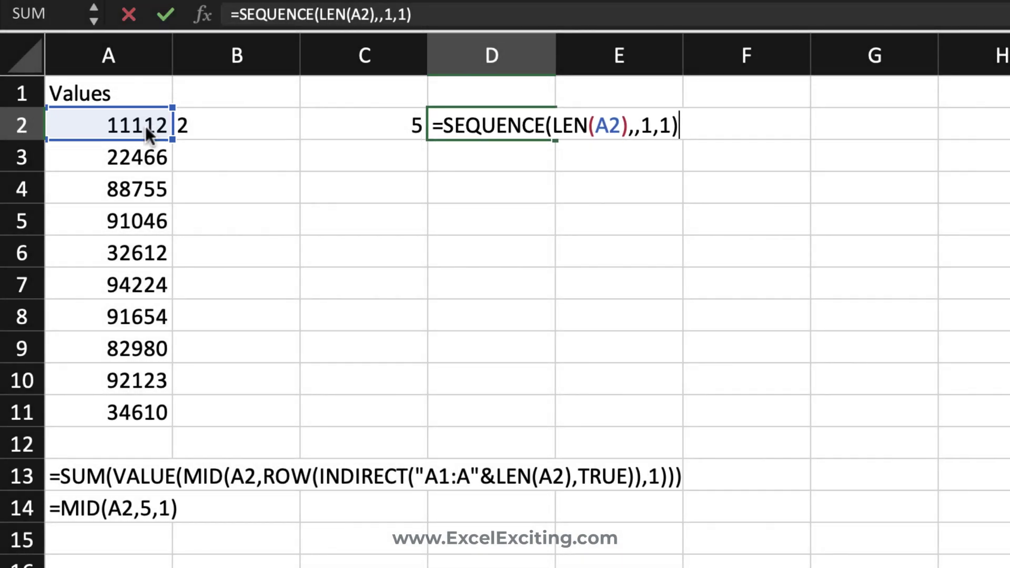
key(Return)
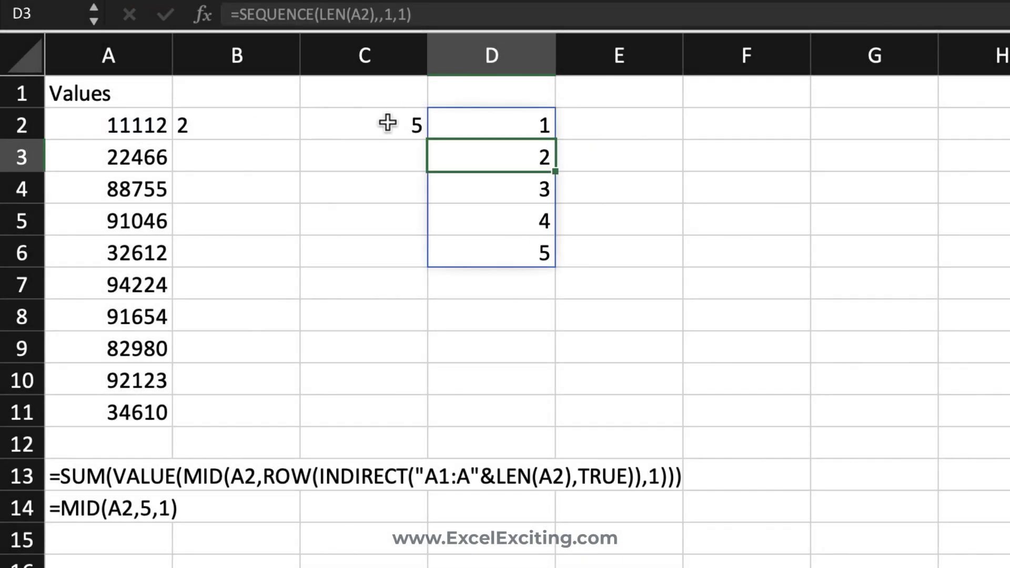
click(456, 113)
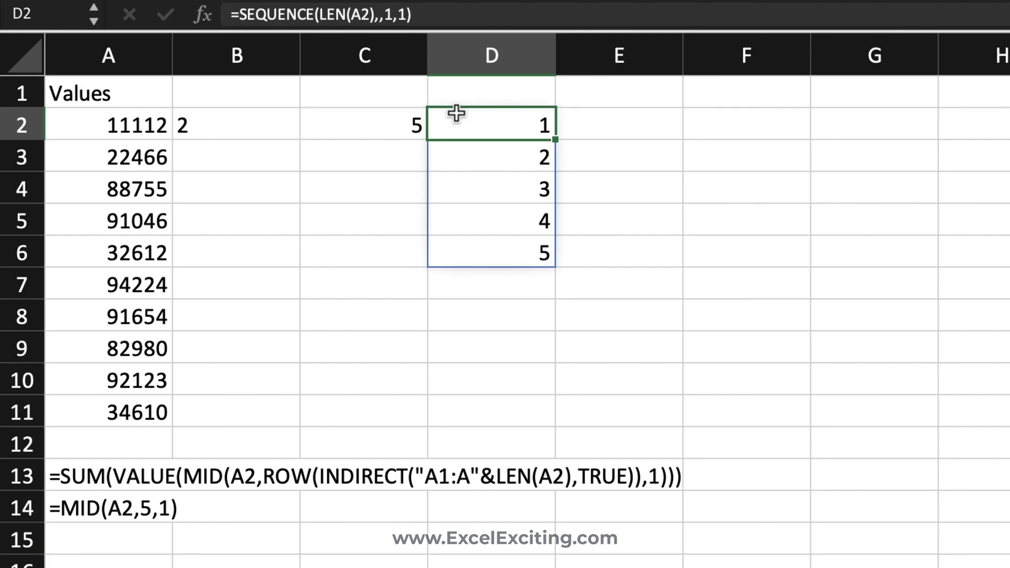
Step: Replace the 5 in B2's =MID(A2,5,1) with SEQUENCE(LEN(A2),,1,1) copied from D2's formula, spilling 1, 1, 1, 1, 2
double_click(493, 129)
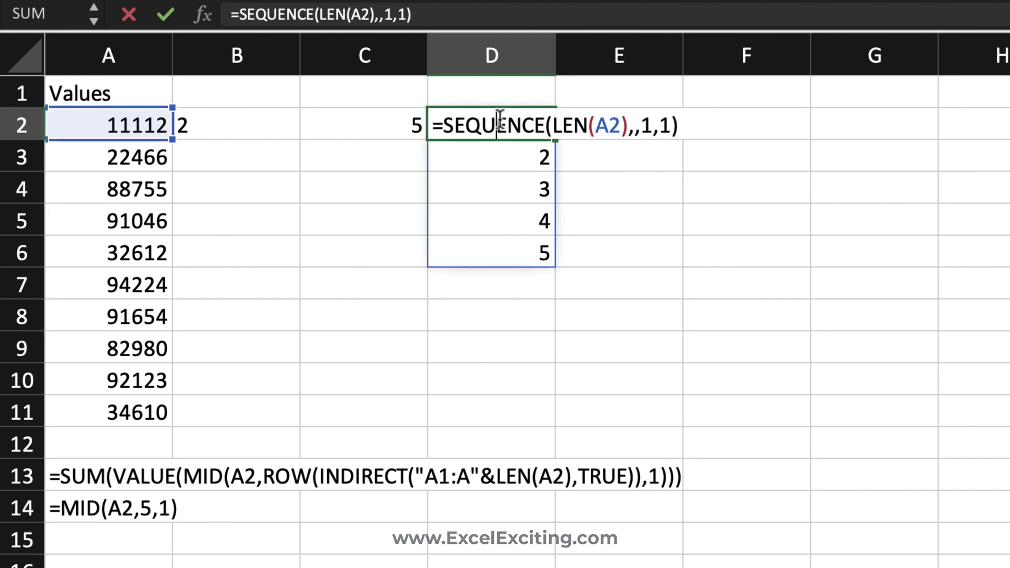
drag(447, 128, 722, 123)
key(super+c)
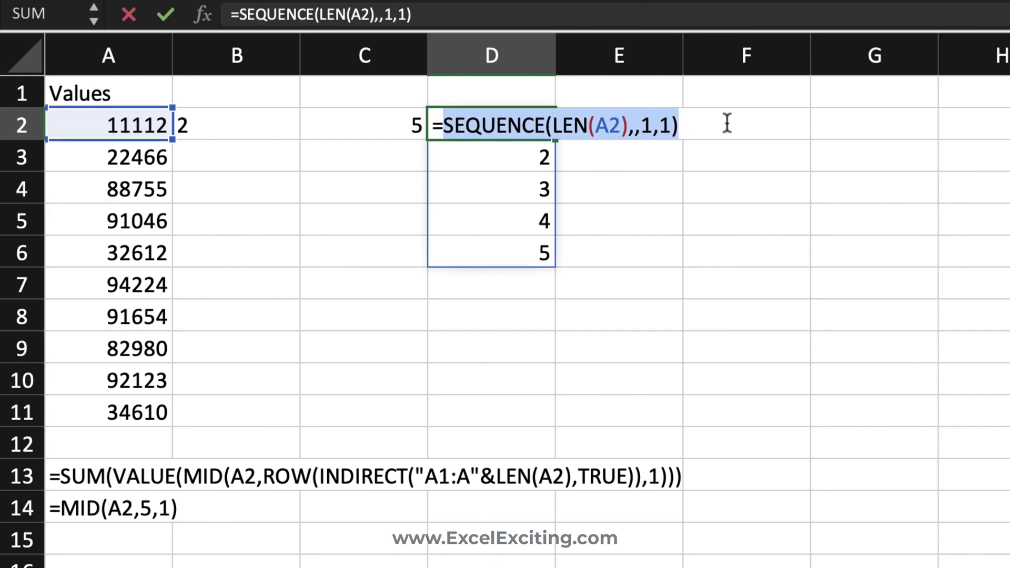
key(Return)
double_click(279, 131)
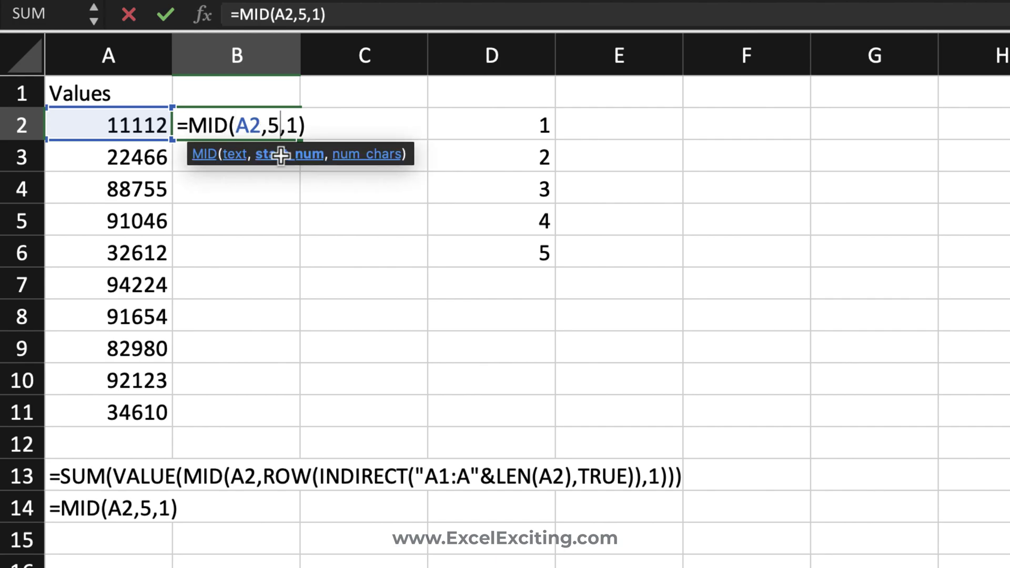
key(BackSpace)
key(super+v)
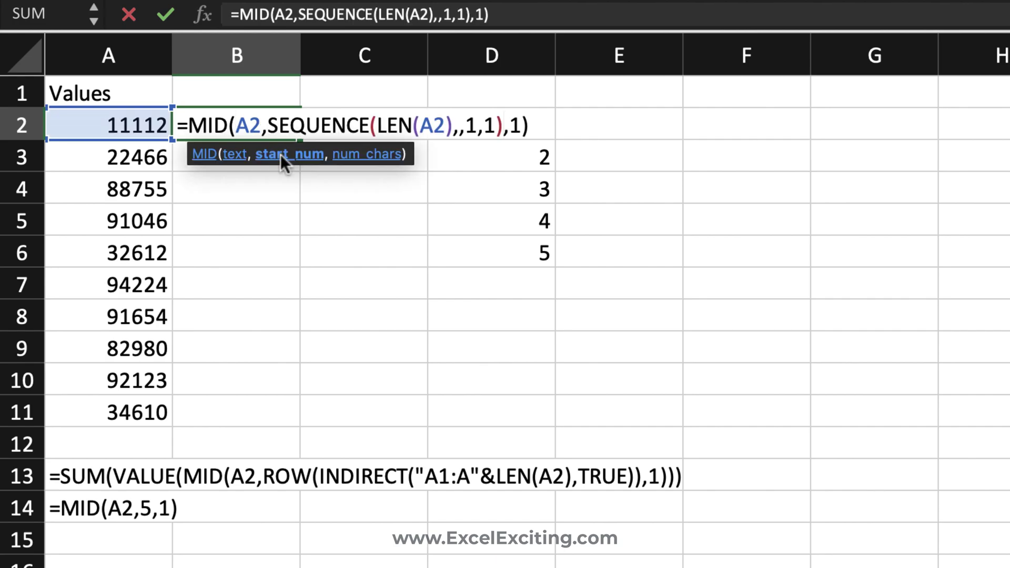
key(Return)
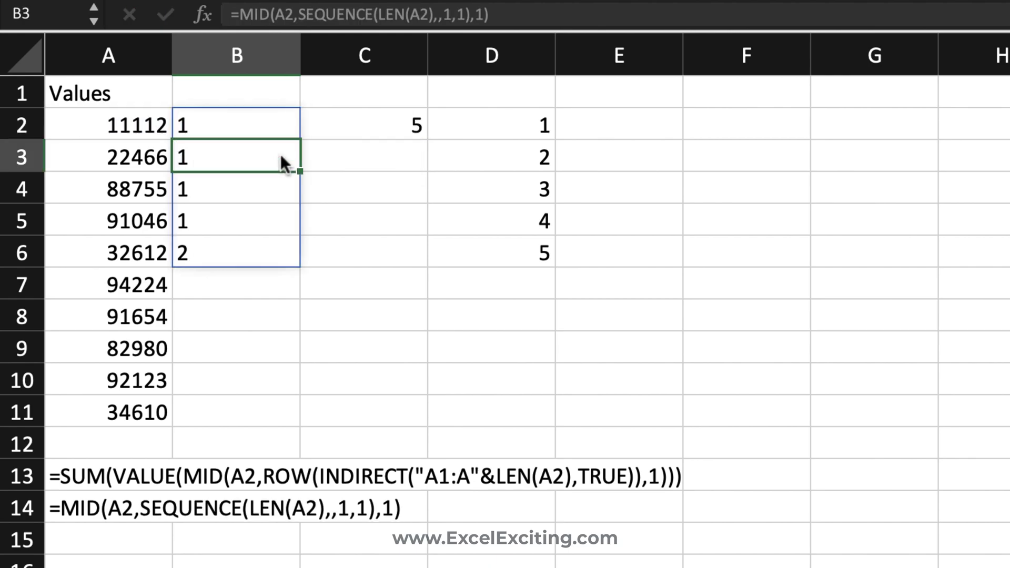
click(237, 125)
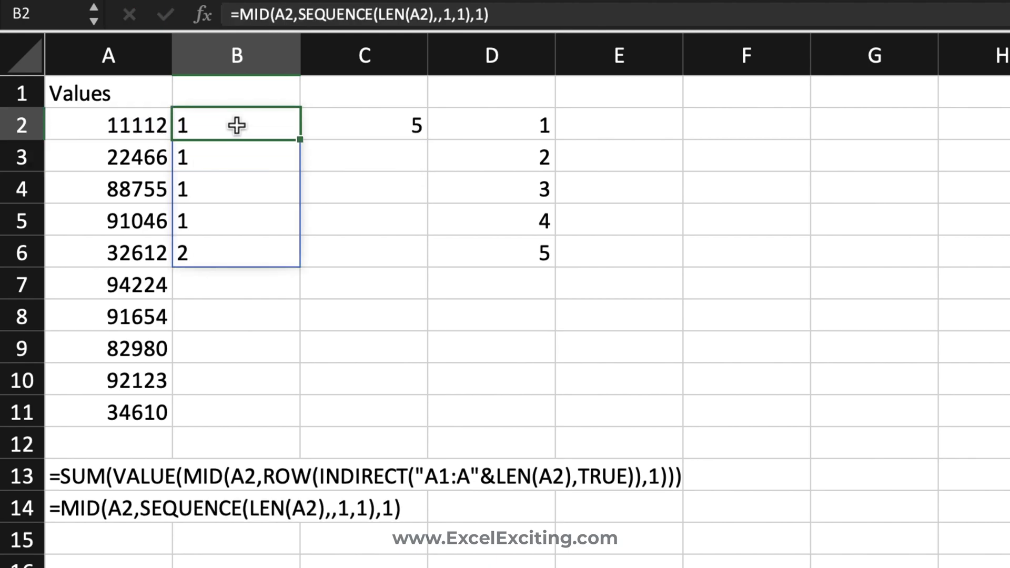
Step: Wrap B2's MID formula in VALUE( ) to turn the extracted digits into numbers
double_click(236, 125)
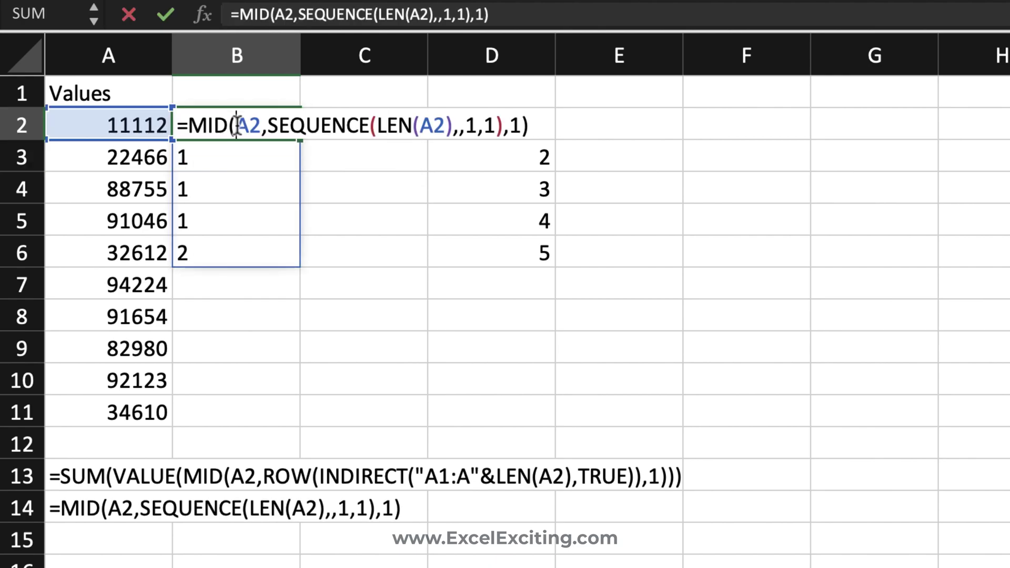
key(Left)
key(Left)
key(Left)
key(Left)
text(VALUE()
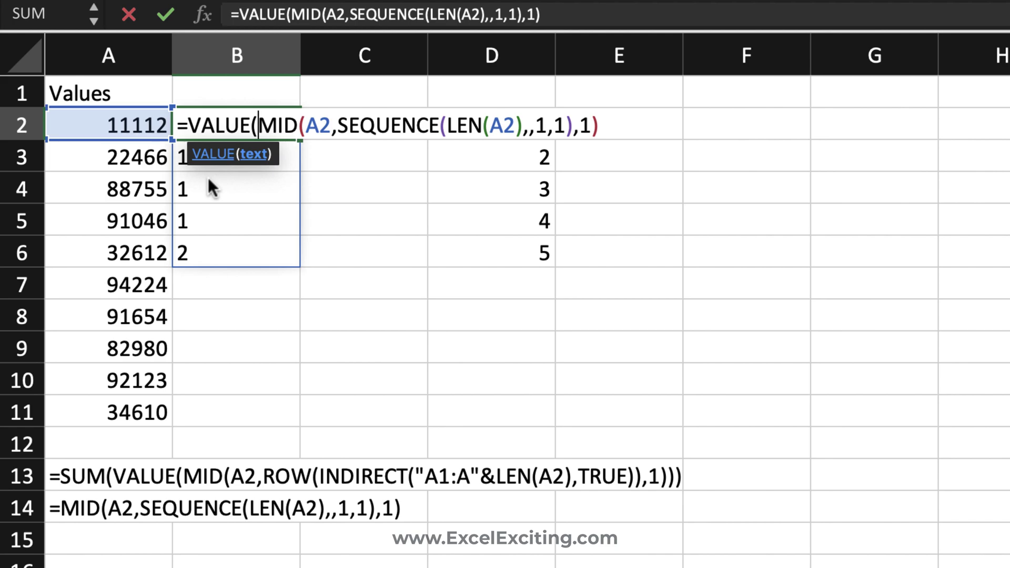
key(End)
text())
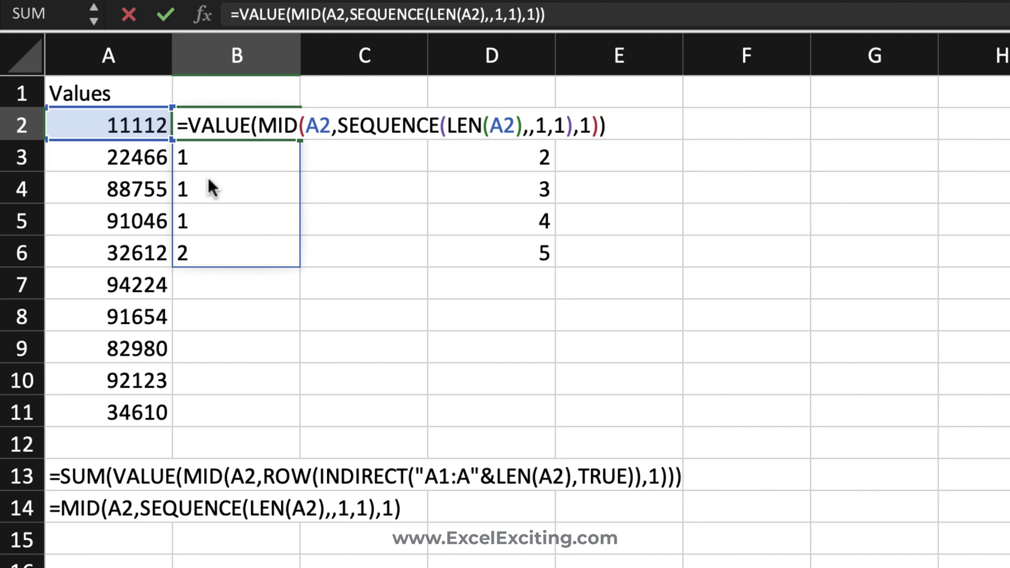
key(Return)
Step: Wrap B2's formula in SUM( ) to total A2's digits
click(208, 129)
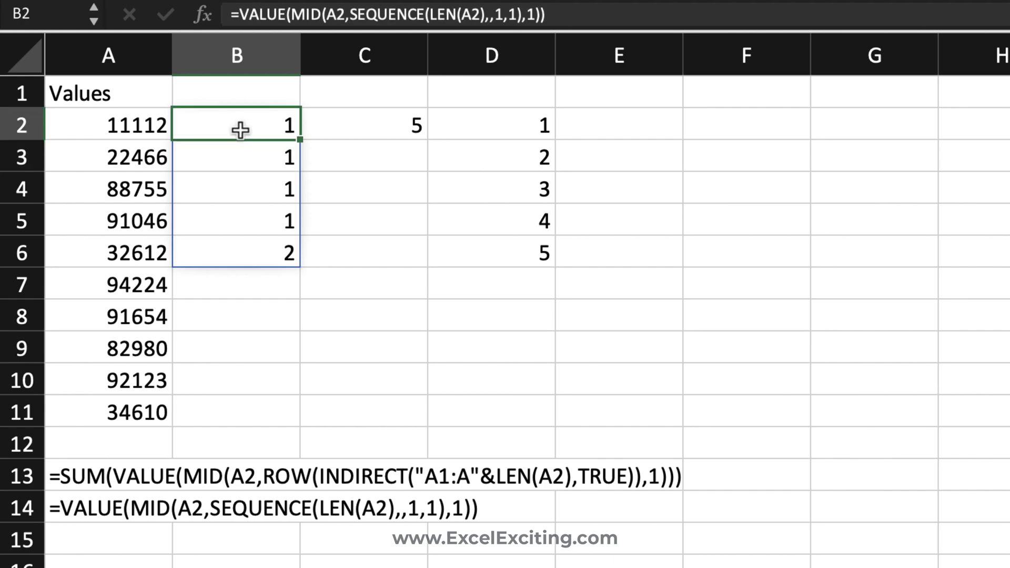
double_click(207, 128)
click(184, 128)
text(SUM()
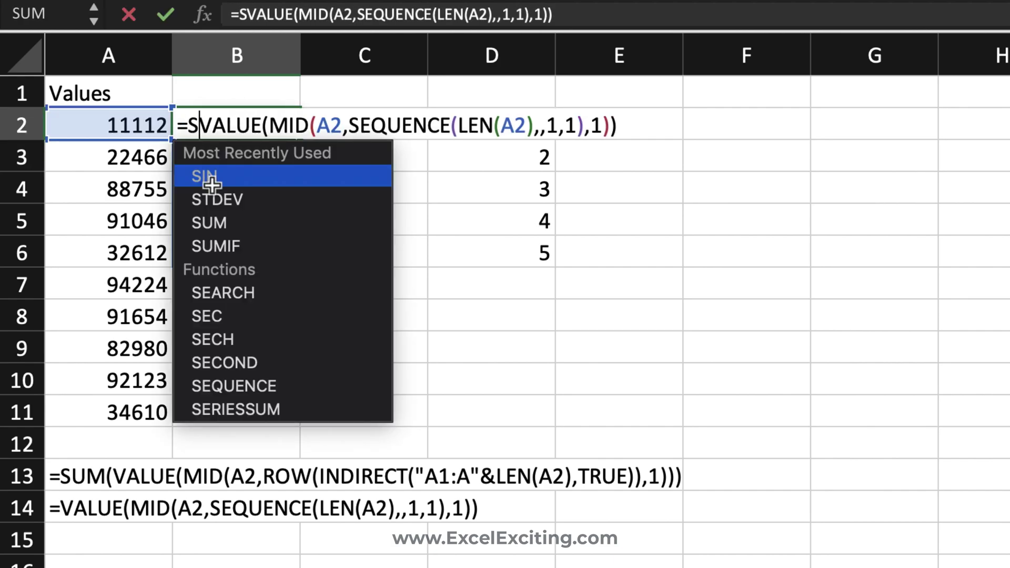
key(End)
text())
key(Return)
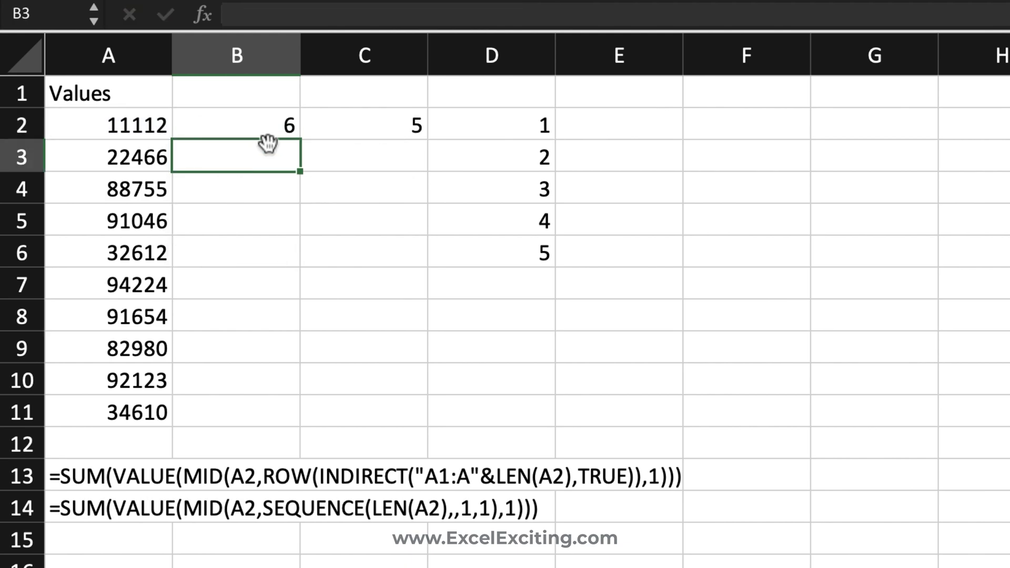
Step: Fill the digit-sum formula from B2 down to B11
click(284, 129)
double_click(299, 140)
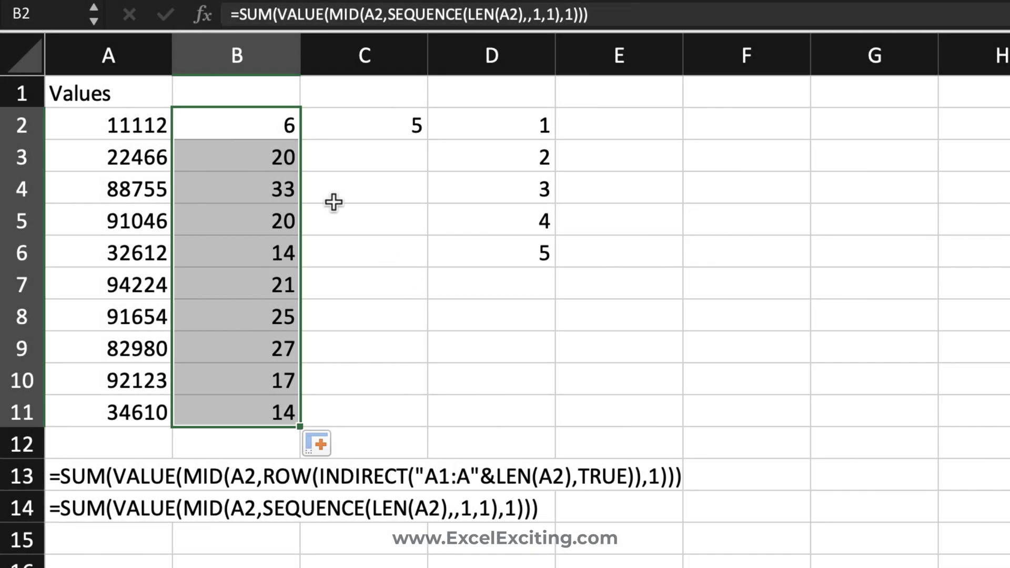
click(255, 129)
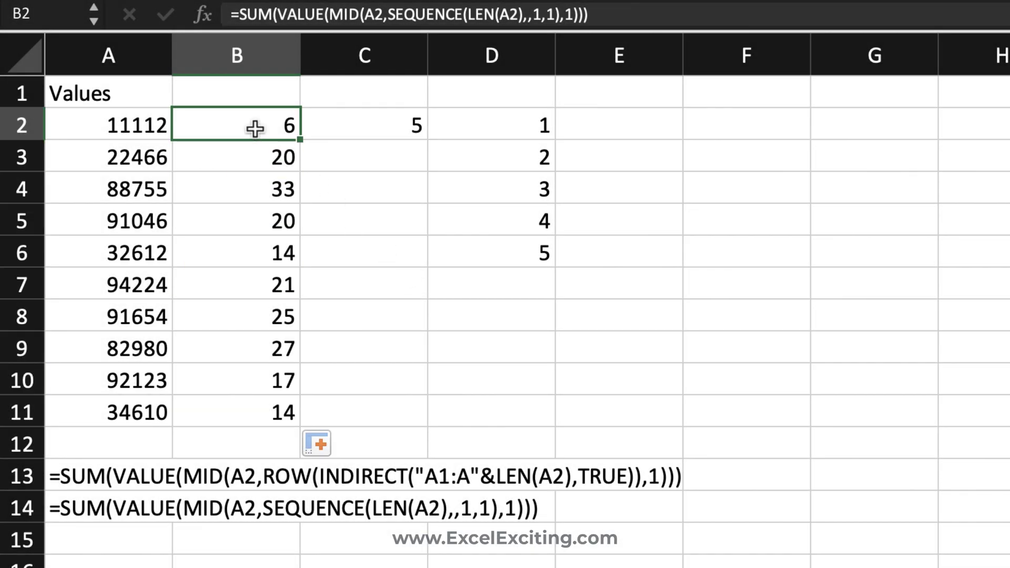